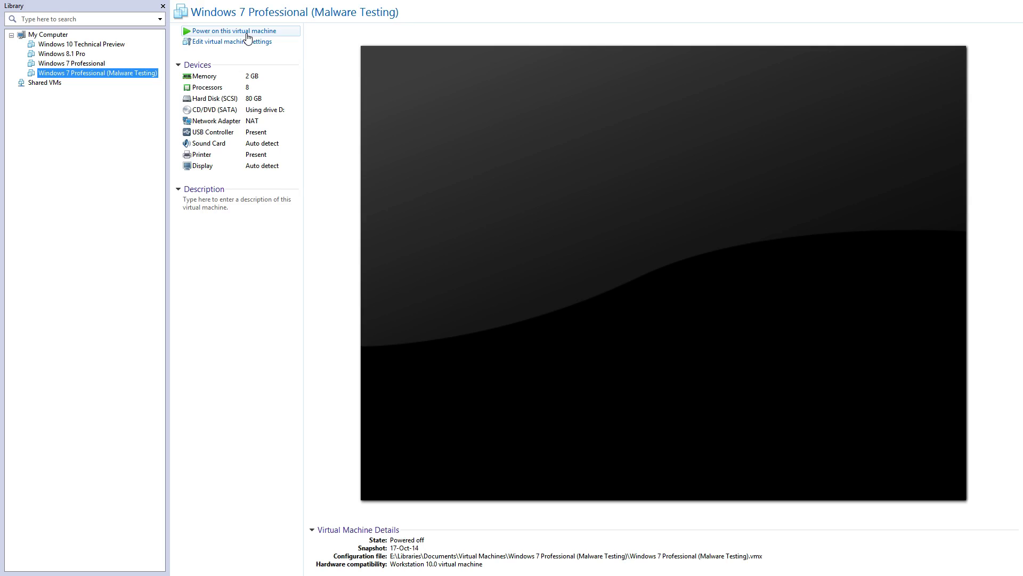
# - Power on the Windows 7 Professional (Malware Testing) virtual machine and dismiss its network location prompt and ywhs.exe error
pyautogui.click(247, 32)
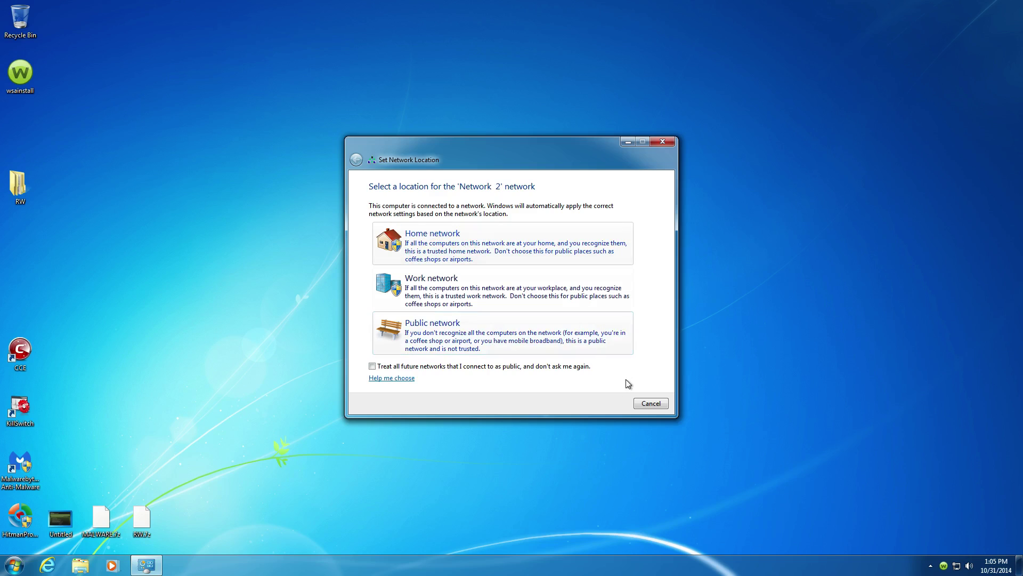
pyautogui.click(652, 403)
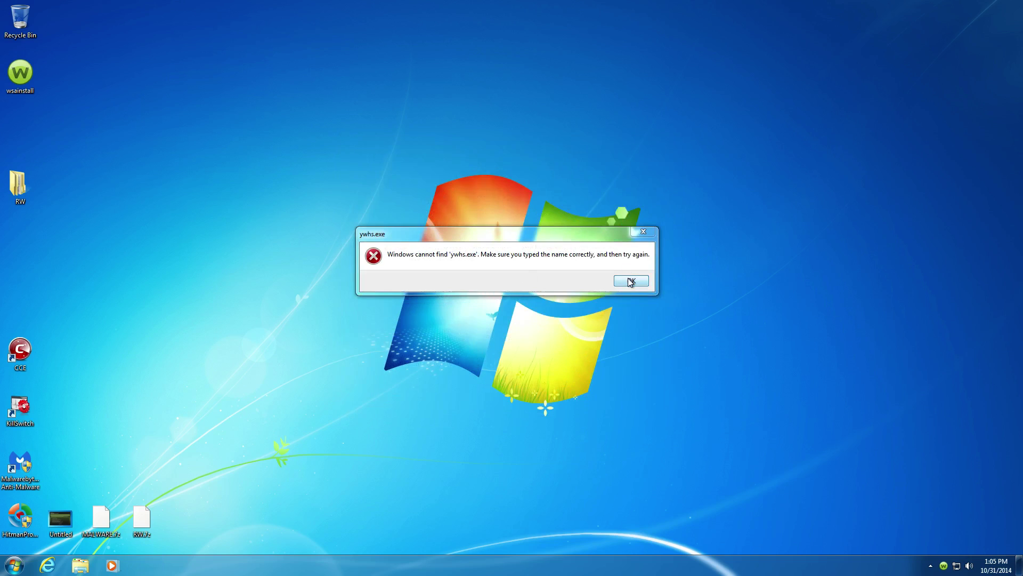
pyautogui.click(630, 282)
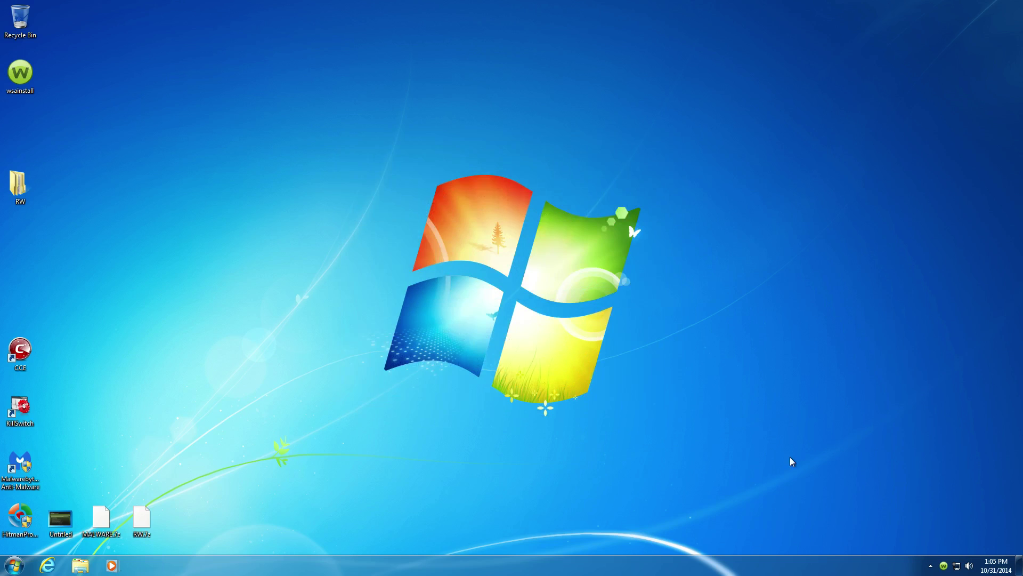
# - Scan the computer with Webroot SecureAnywhere, remove all identified threats and close the scan results
pyautogui.doubleClick(943, 566)
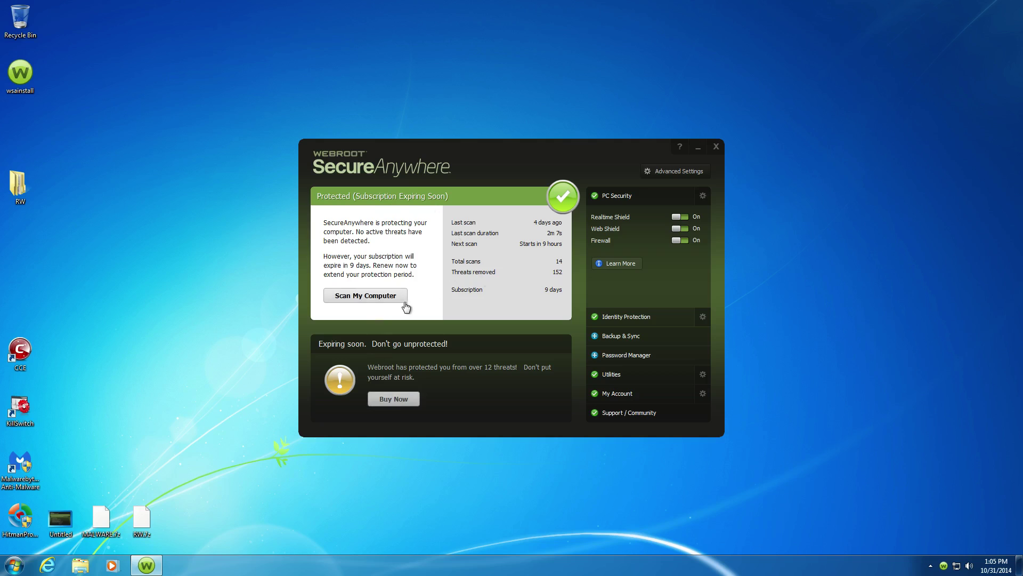
pyautogui.click(387, 296)
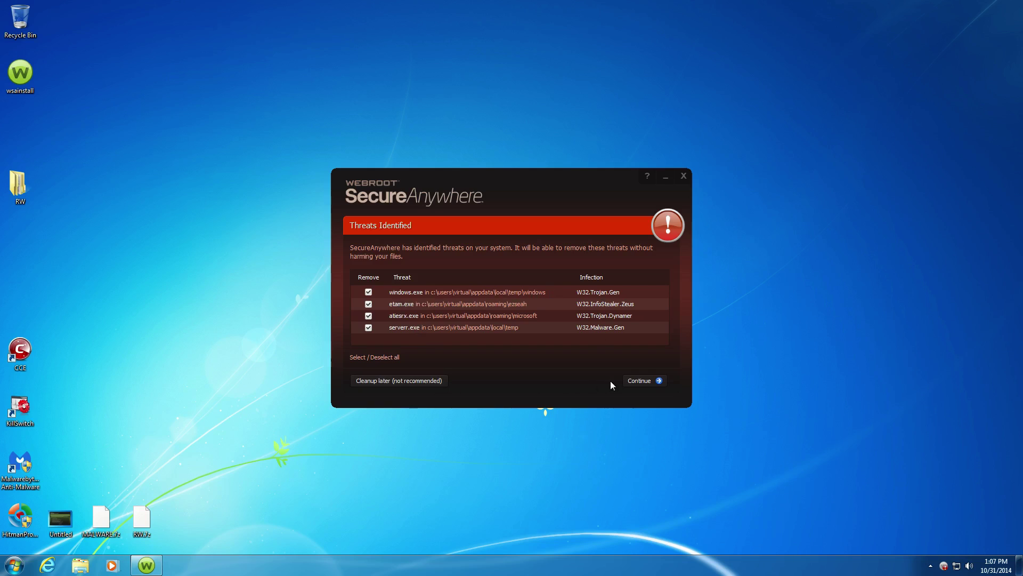
pyautogui.click(628, 383)
pyautogui.click(630, 381)
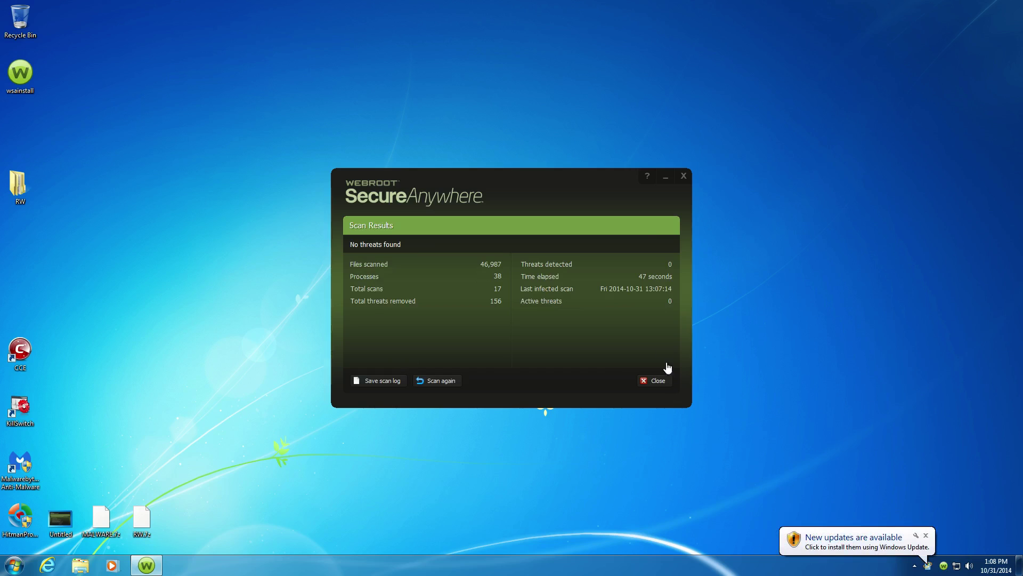
pyautogui.click(644, 382)
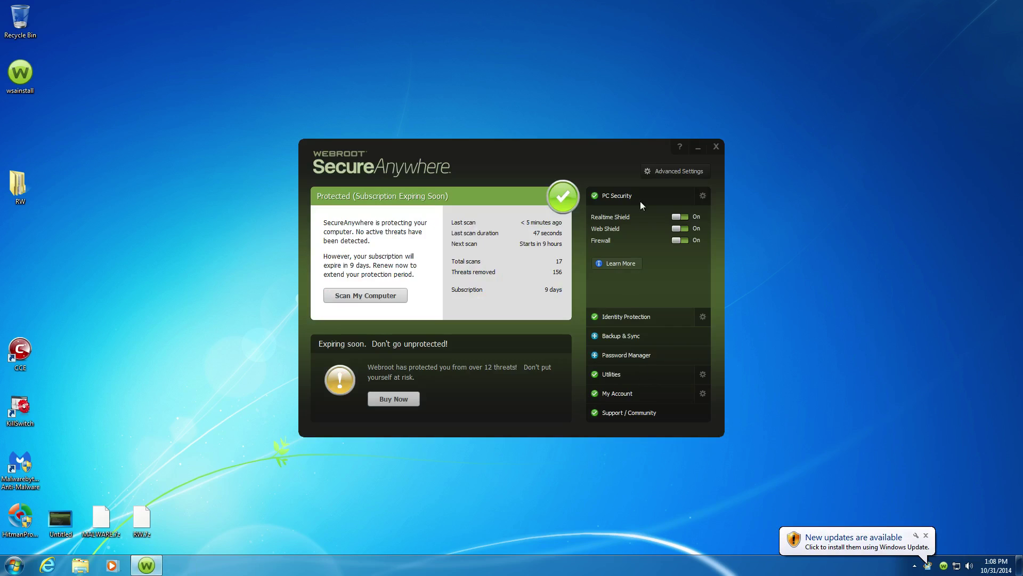
# - Close the antivirus window, restart Windows and dismiss the ywhs.exe error at startup
pyautogui.click(715, 147)
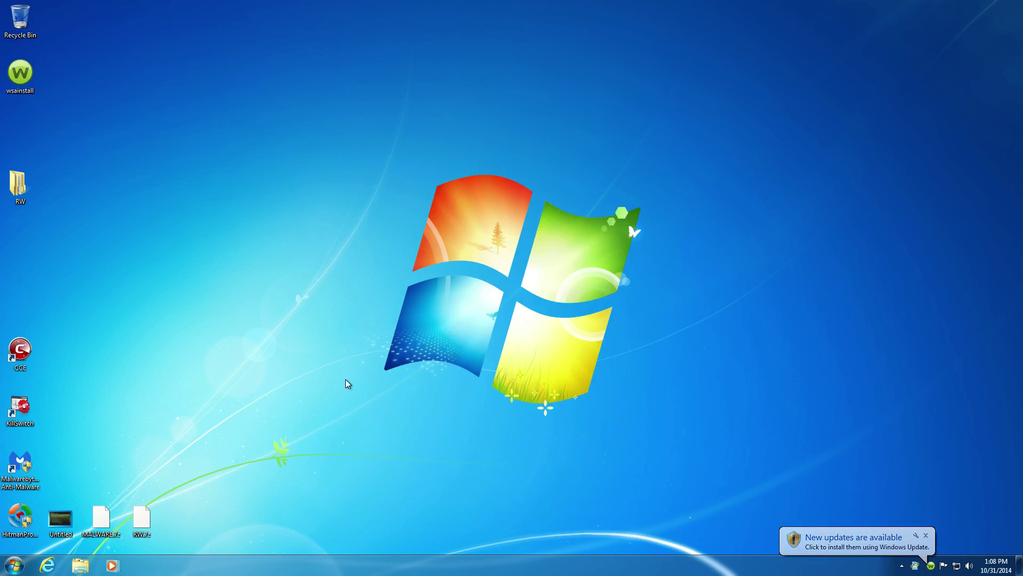
pyautogui.click(23, 569)
pyautogui.click(186, 537)
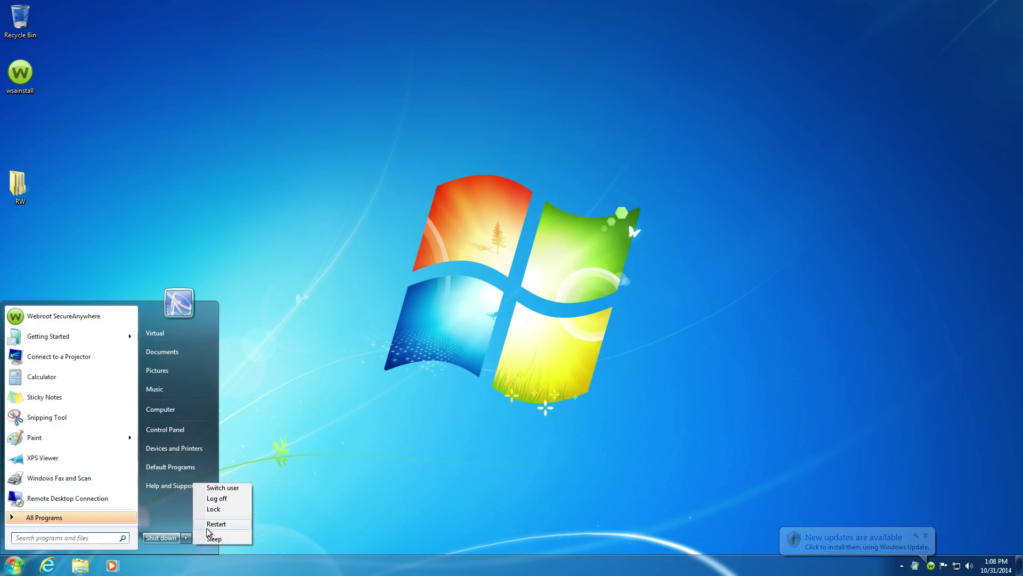
pyautogui.click(203, 528)
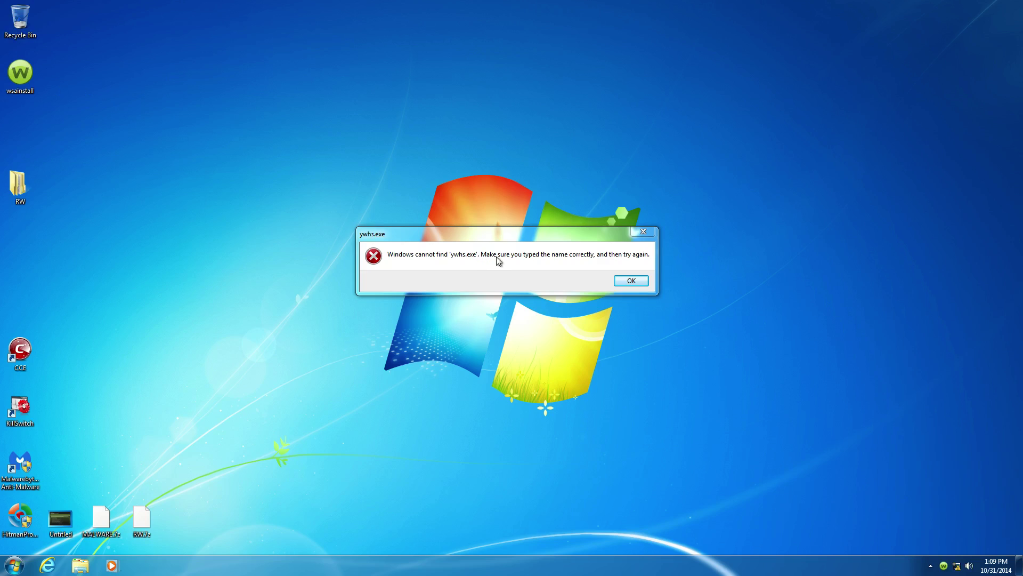
pyautogui.click(503, 235)
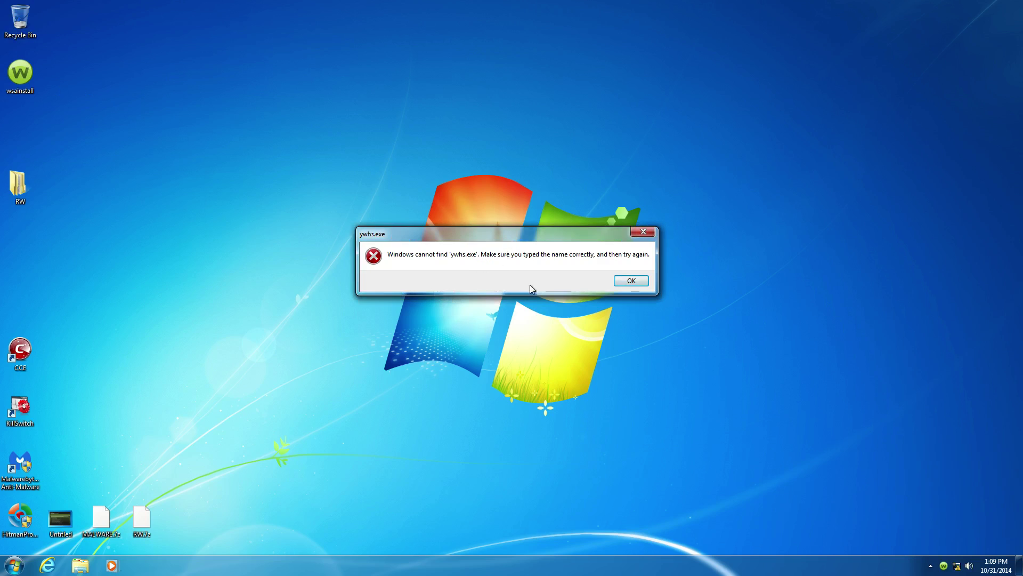
pyautogui.click(628, 282)
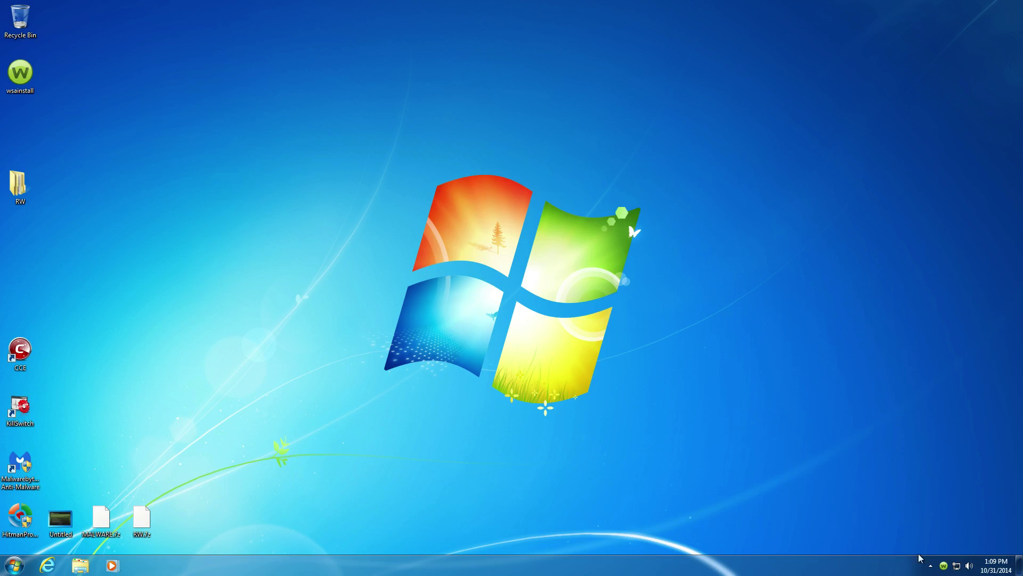
pyautogui.doubleClick(942, 568)
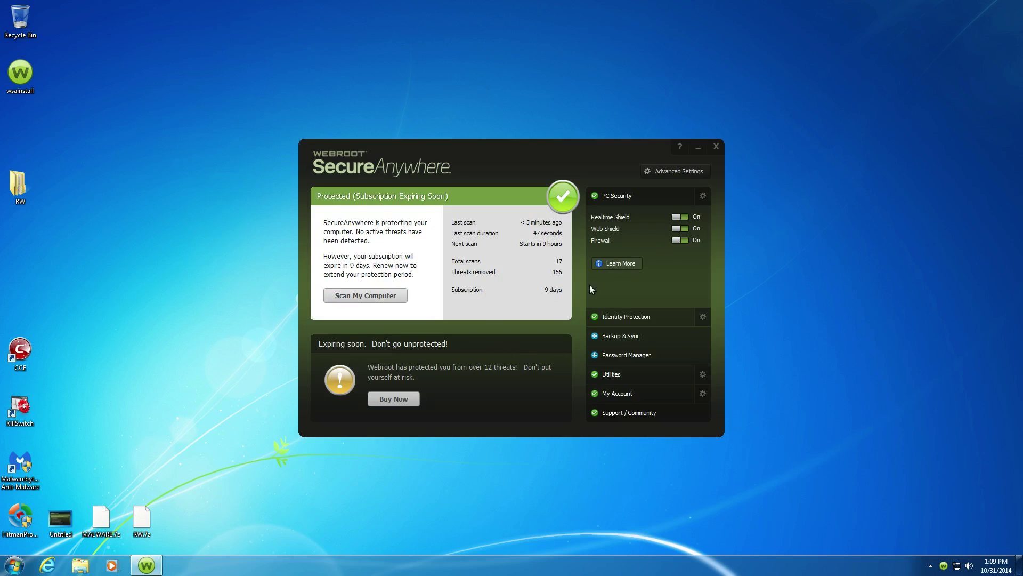
pyautogui.click(692, 173)
pyautogui.click(570, 392)
pyautogui.click(703, 195)
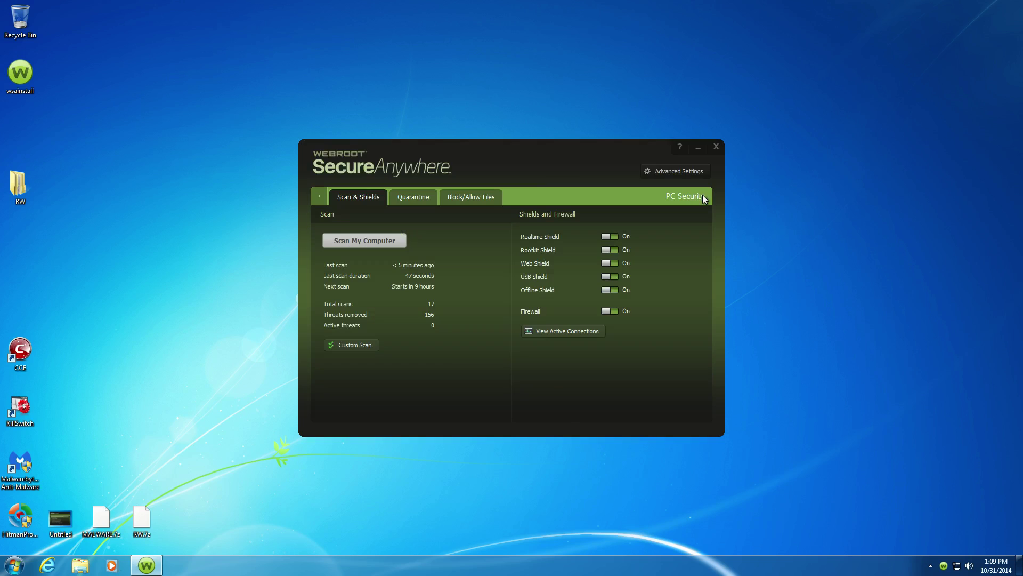
pyautogui.click(347, 348)
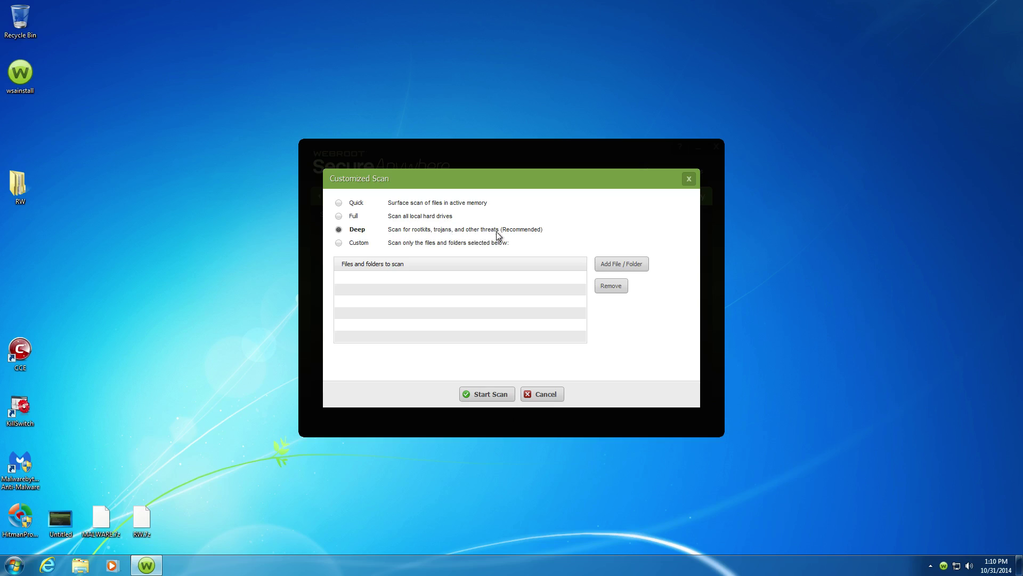
pyautogui.click(339, 217)
pyautogui.click(477, 395)
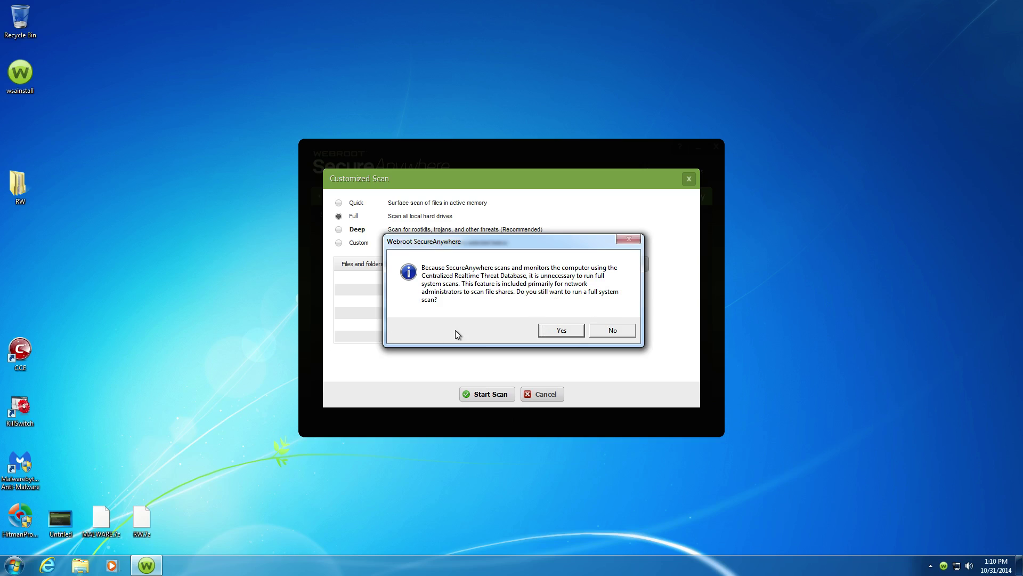
pyautogui.click(630, 337)
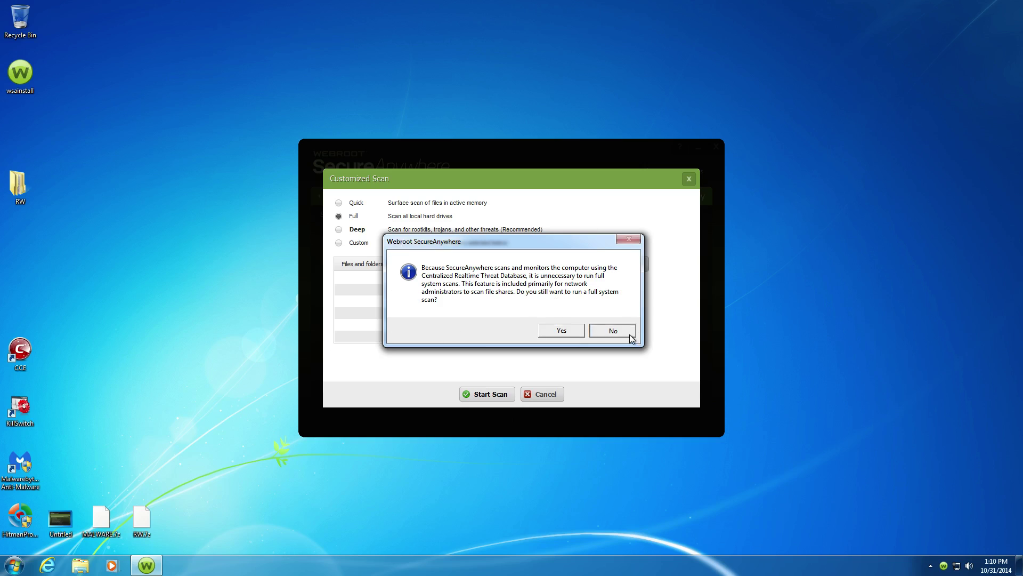
# - Switch the custom scan type back to Deep, then close the scan options and Webroot without scanning
pyautogui.click(338, 230)
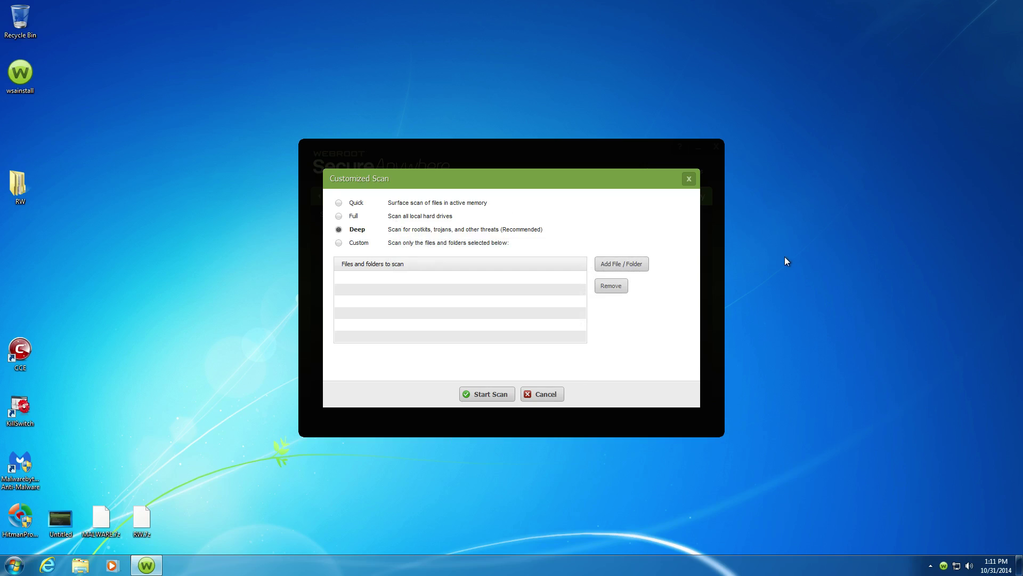
pyautogui.click(689, 179)
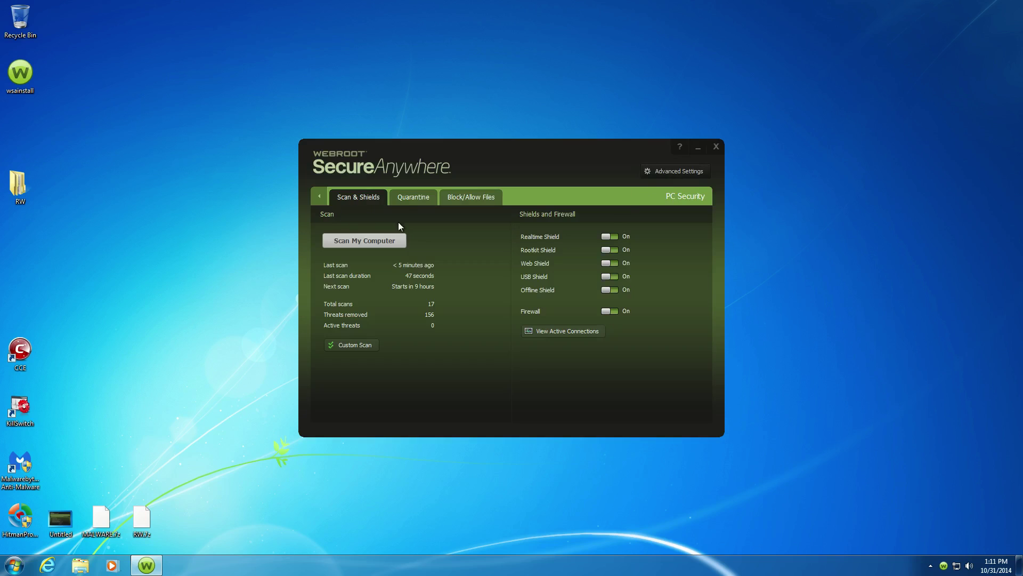
pyautogui.click(320, 197)
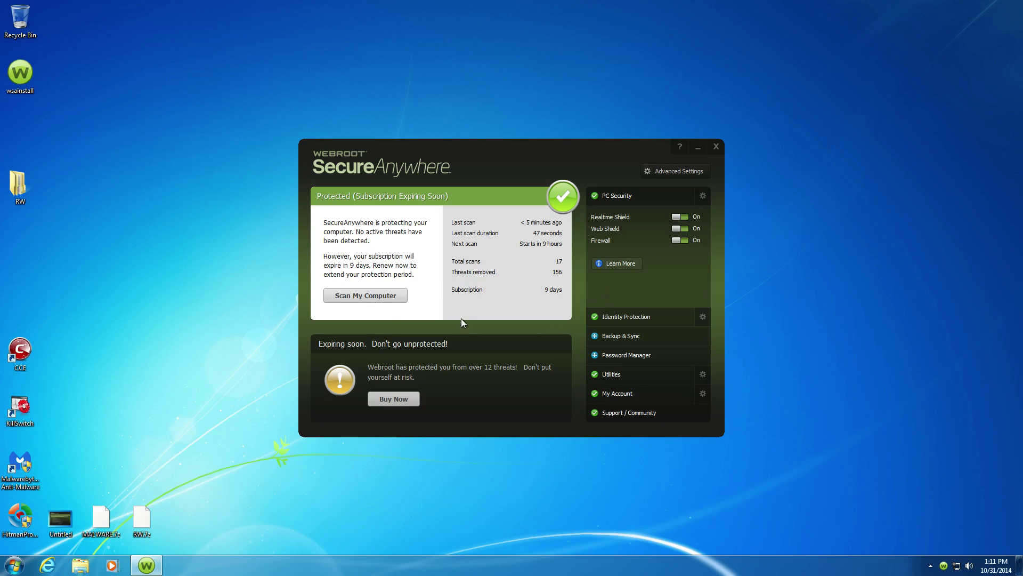
pyautogui.click(716, 147)
# - Launch HitmanPro and run a one-time scan without storing a copy of the program on the computer
pyautogui.doubleClick(21, 517)
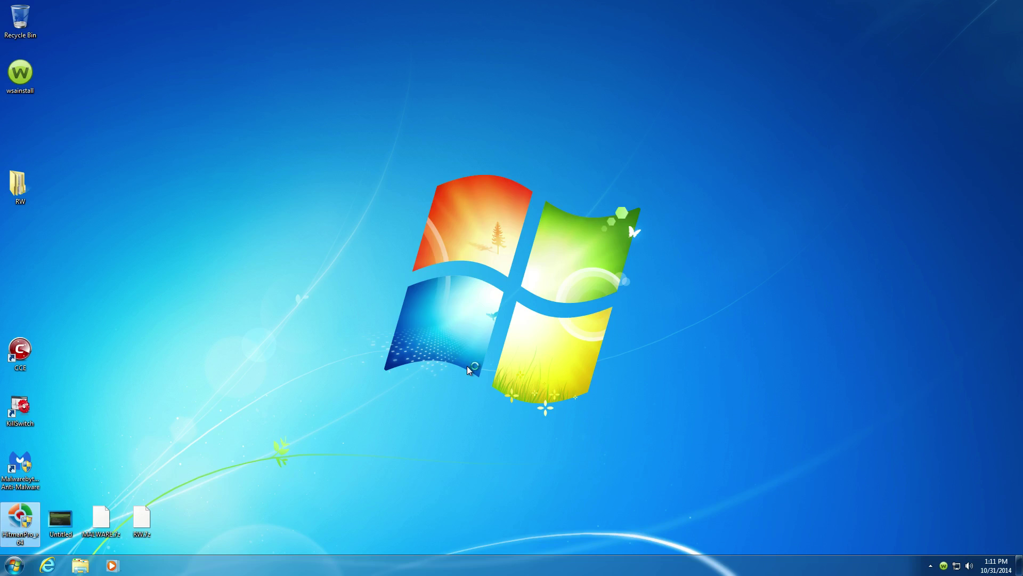
pyautogui.click(548, 308)
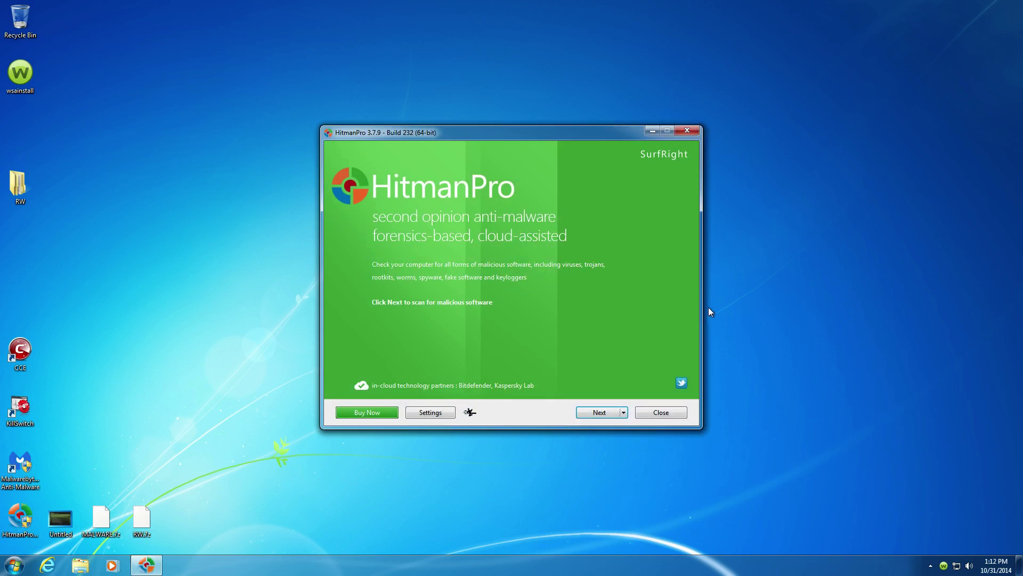
pyautogui.click(585, 411)
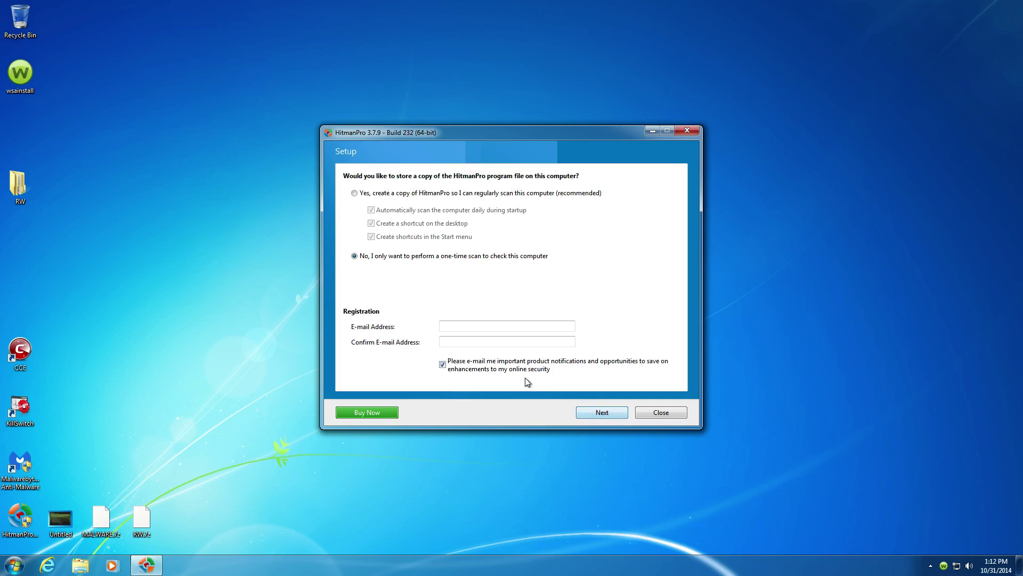
pyautogui.click(609, 411)
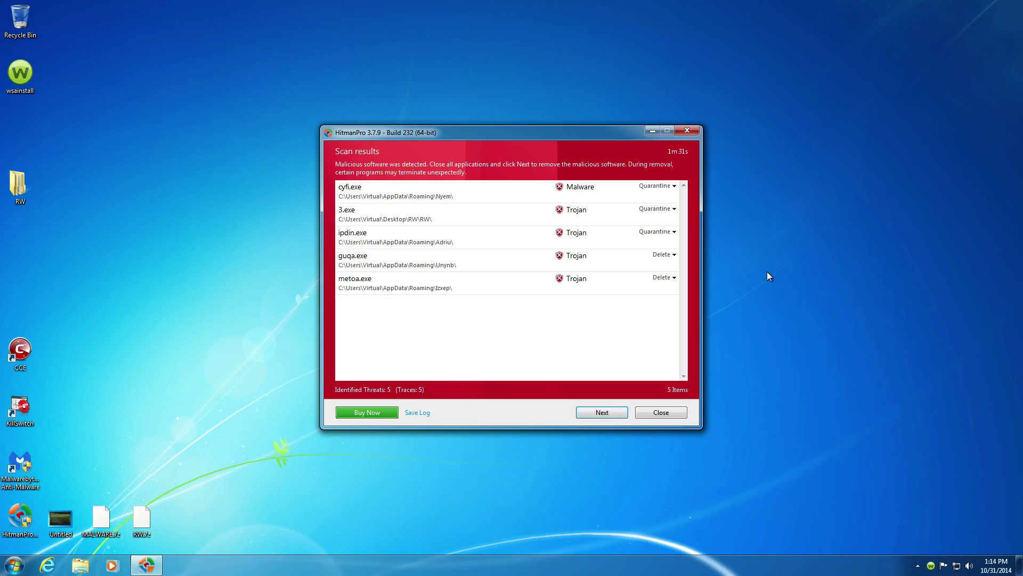
# - Examine the detection names HitmanPro gives for cyfi.exe, 3.exe and ipdin.exe in the scan results
pyautogui.click(413, 191)
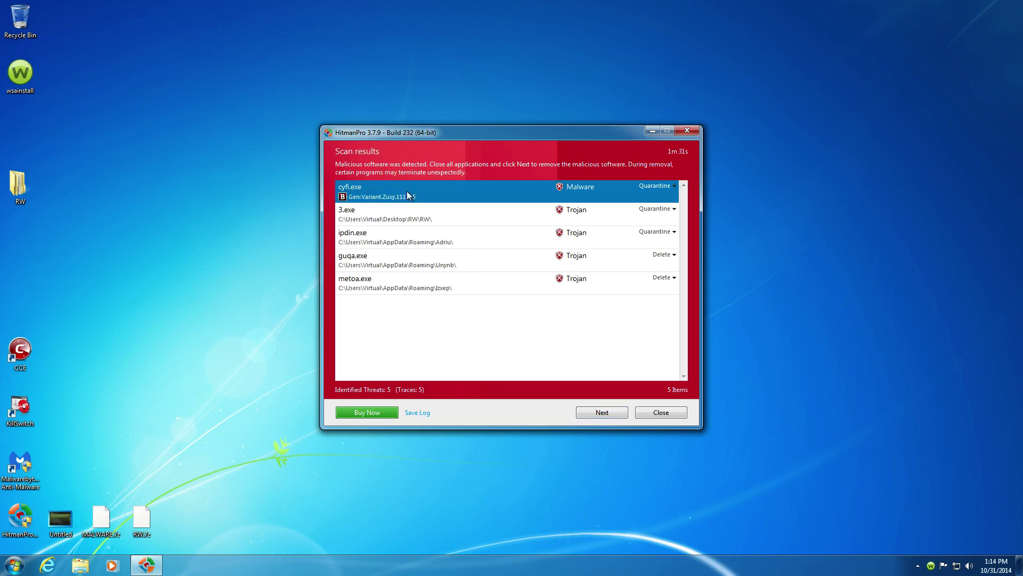
pyautogui.click(405, 221)
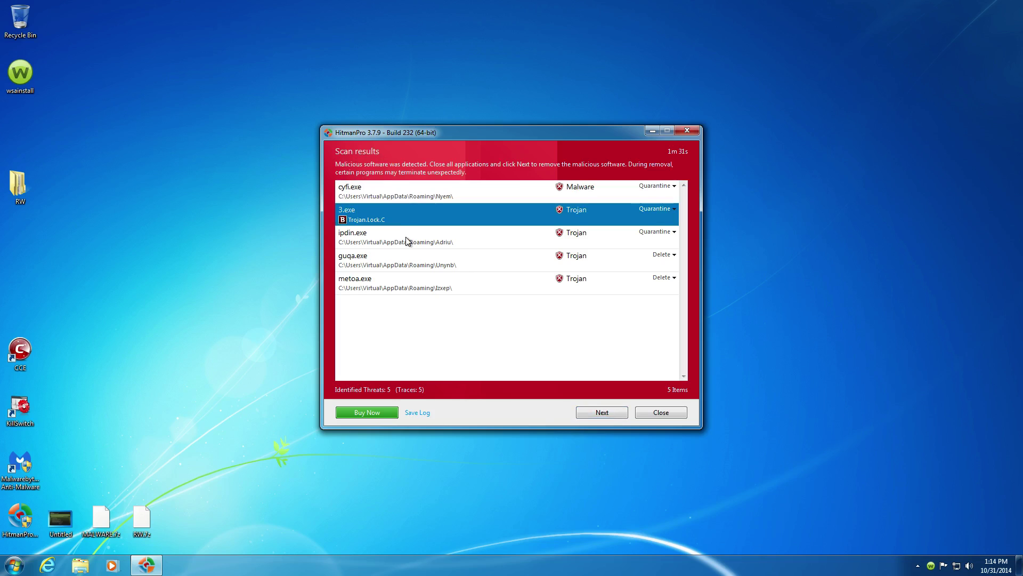
pyautogui.click(411, 235)
pyautogui.click(408, 218)
pyautogui.click(425, 247)
pyautogui.click(429, 220)
pyautogui.click(433, 239)
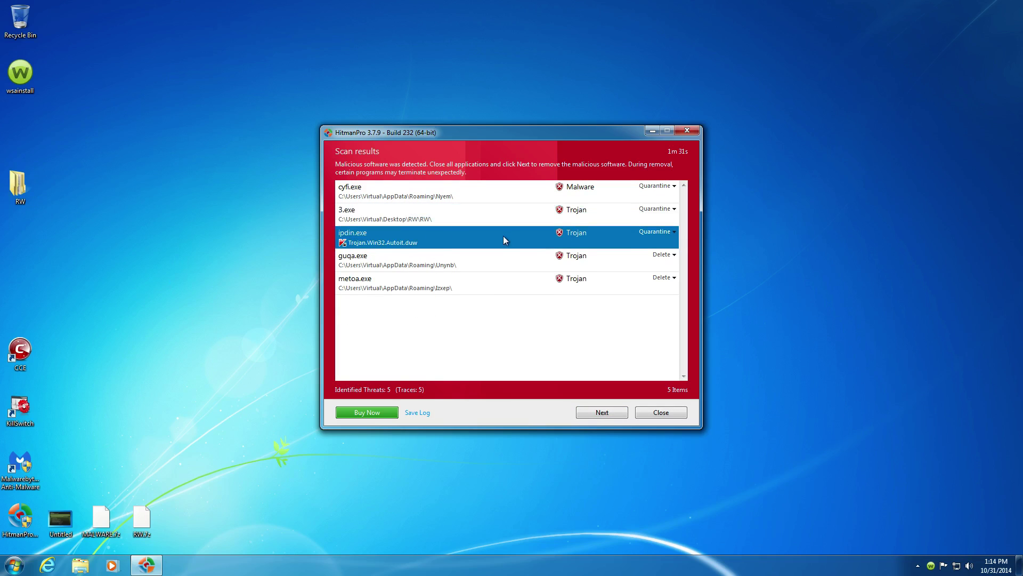
pyautogui.click(478, 218)
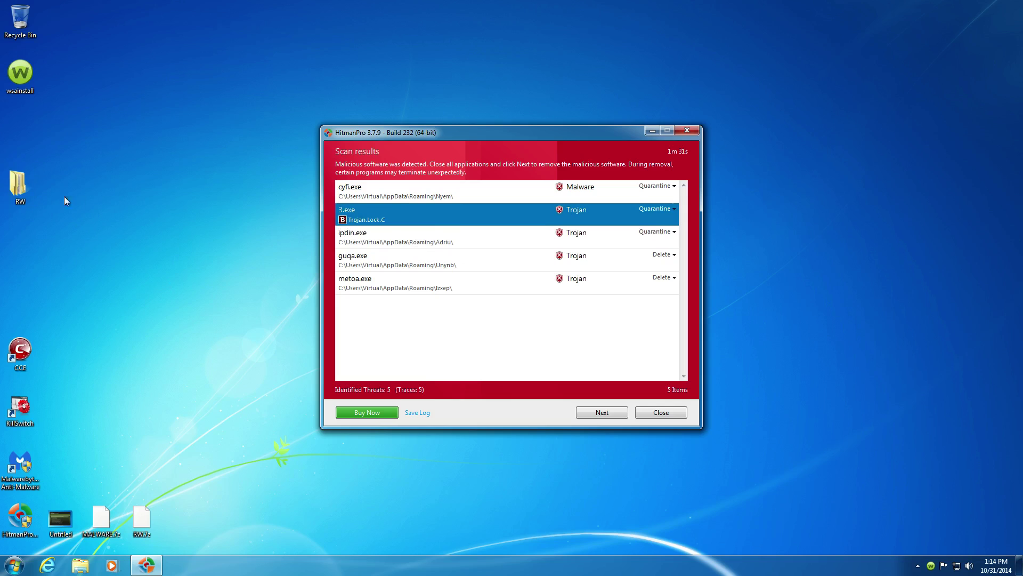
pyautogui.click(355, 243)
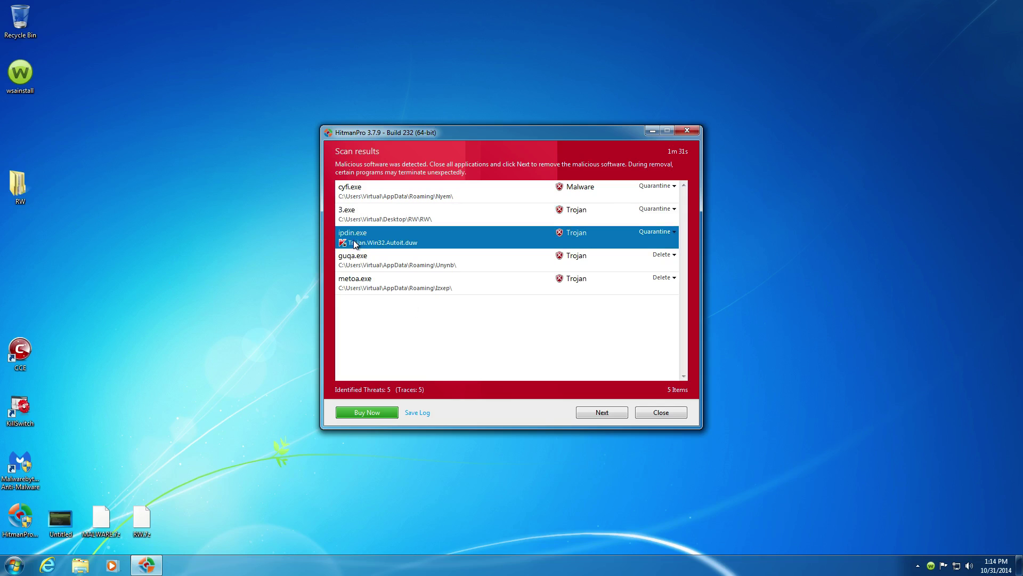
# - Inspect the detection names for guqa.exe and metoa.exe and compare them with ipdin.exe and 3.exe
pyautogui.click(457, 258)
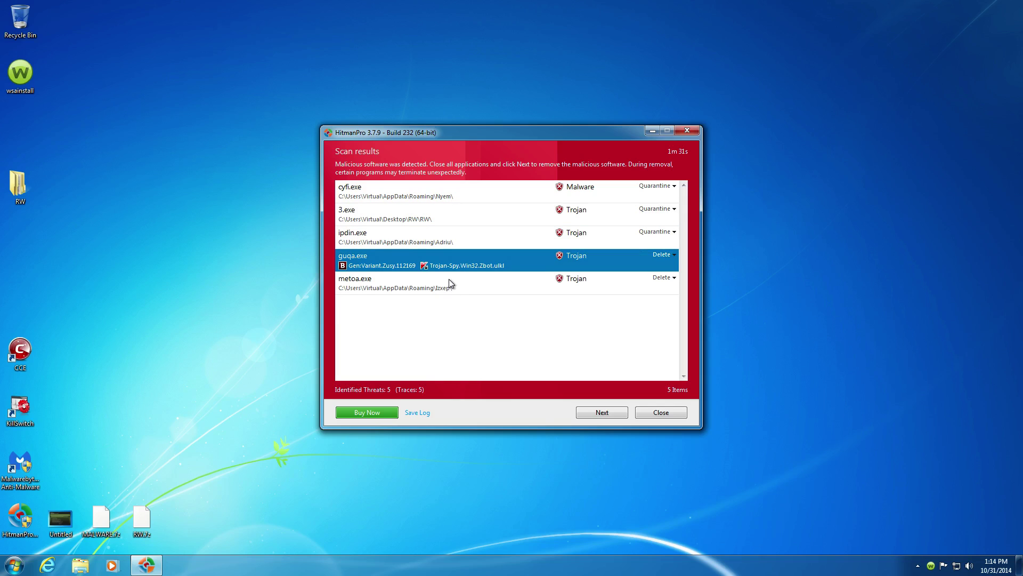
pyautogui.click(449, 279)
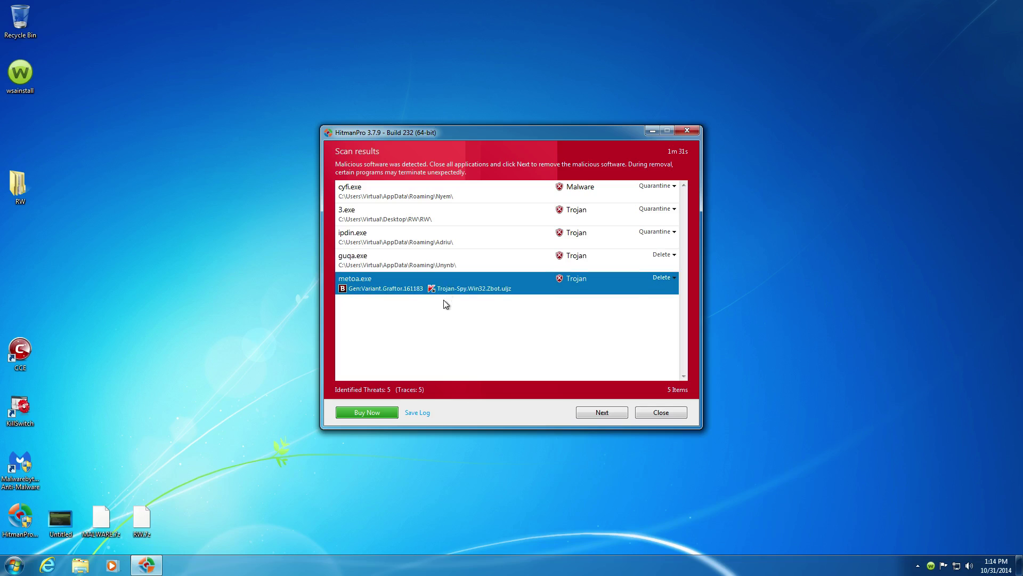
pyautogui.click(447, 263)
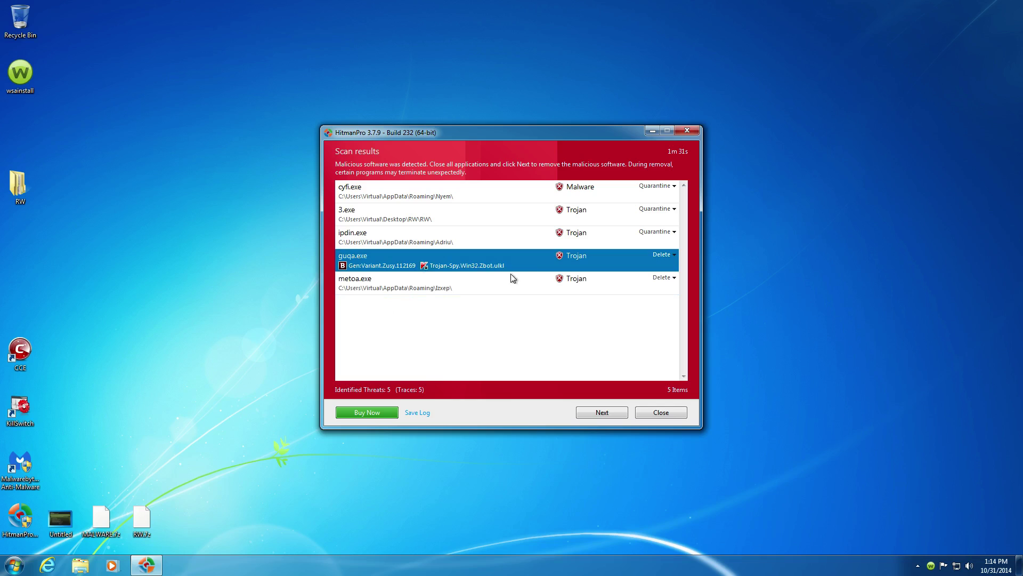
pyautogui.click(417, 285)
pyautogui.click(429, 268)
pyautogui.click(430, 238)
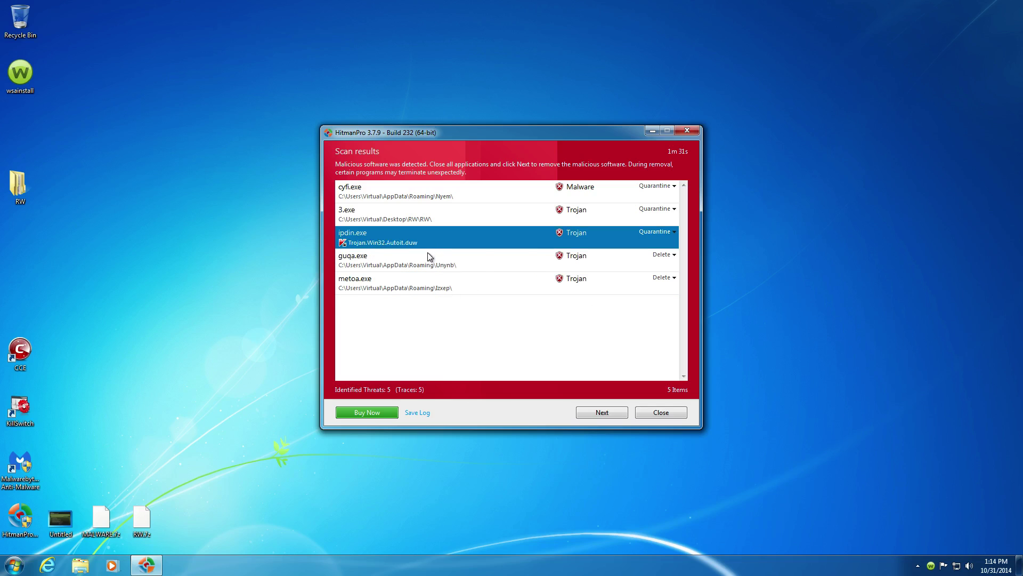
pyautogui.click(425, 262)
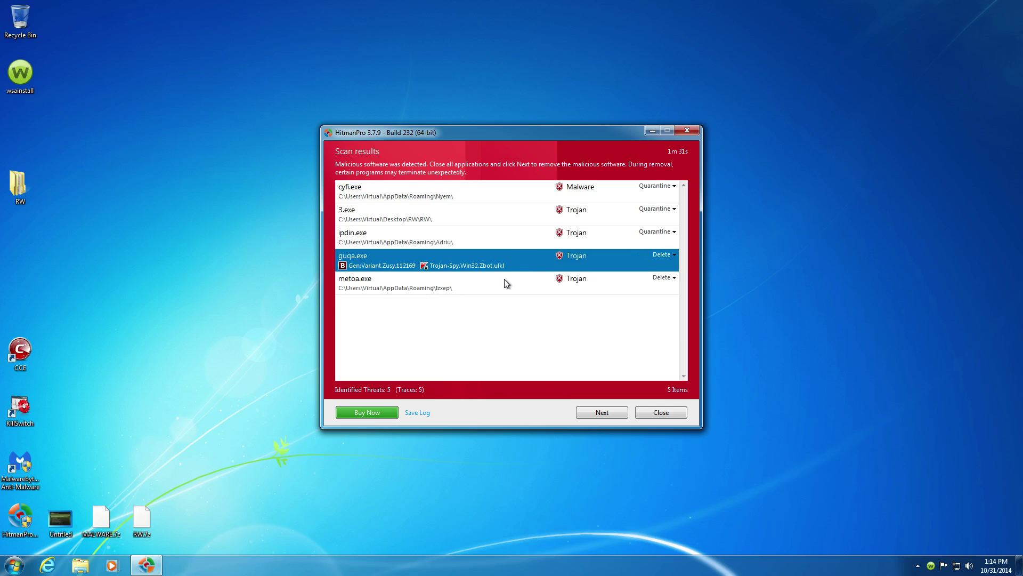
pyautogui.click(456, 238)
pyautogui.click(453, 218)
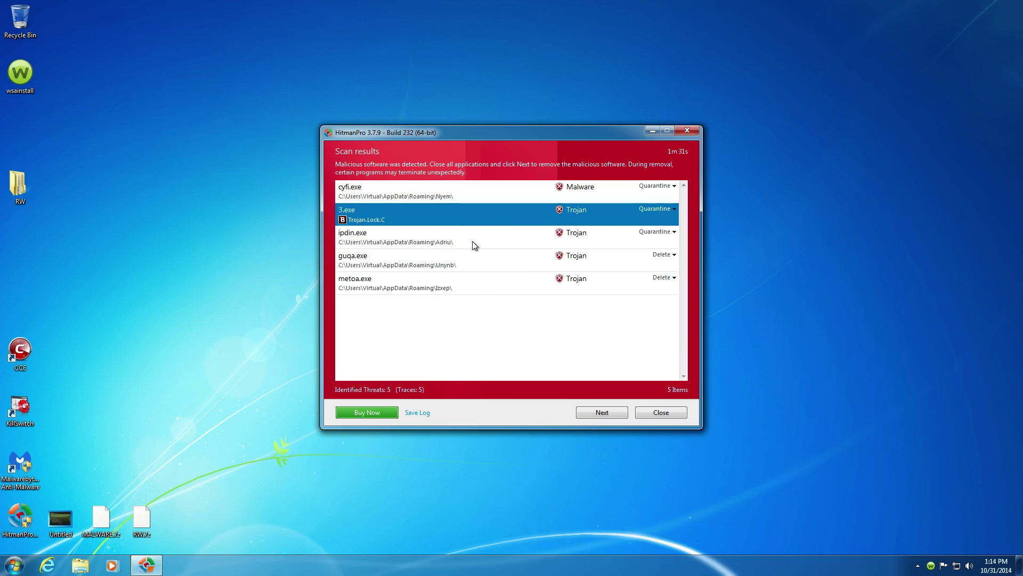
# - Review the detection names of the files in the HitmanPro results again, comparing 3.exe and ipdin.exe with the other entries
pyautogui.click(478, 195)
pyautogui.click(466, 220)
pyautogui.click(421, 247)
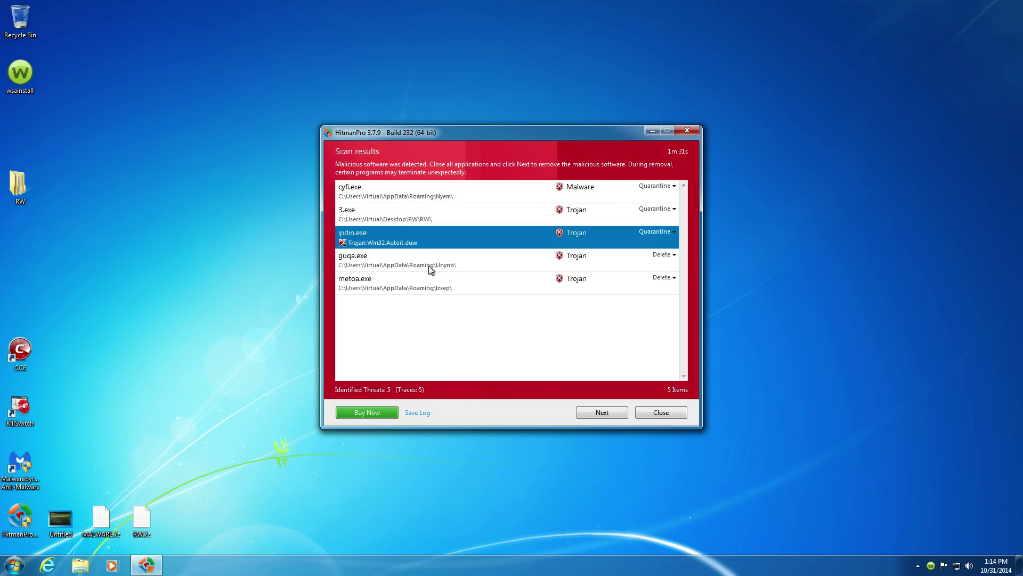
pyautogui.click(421, 265)
pyautogui.click(395, 278)
pyautogui.click(400, 270)
pyautogui.click(408, 244)
pyautogui.click(417, 214)
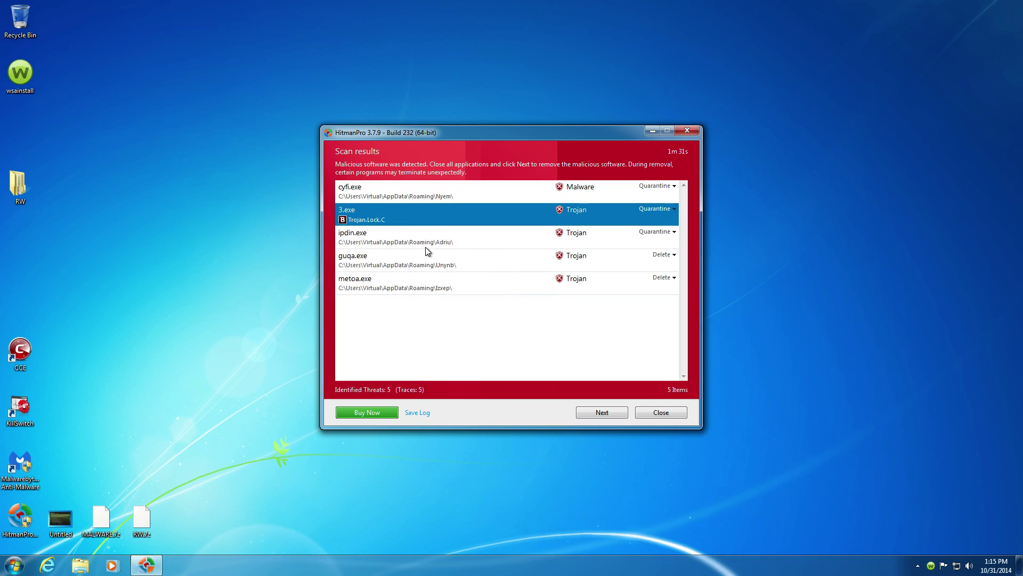
pyautogui.moveTo(632, 133)
pyautogui.mouseDown()
pyautogui.moveTo(818, 243)
pyautogui.moveTo(622, 153)
pyautogui.moveTo(620, 140)
pyautogui.mouseUp()
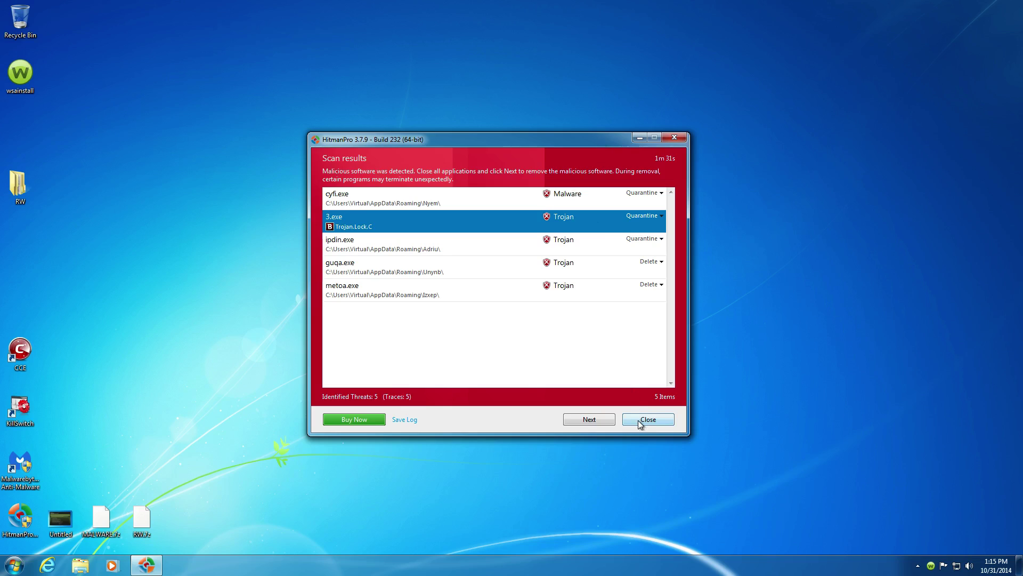
pyautogui.moveTo(530, 138)
pyautogui.mouseDown()
pyautogui.moveTo(559, 123)
pyautogui.moveTo(603, 145)
pyautogui.moveTo(747, 133)
pyautogui.moveTo(547, 130)
pyautogui.moveTo(526, 139)
pyautogui.moveTo(529, 127)
pyautogui.mouseUp()
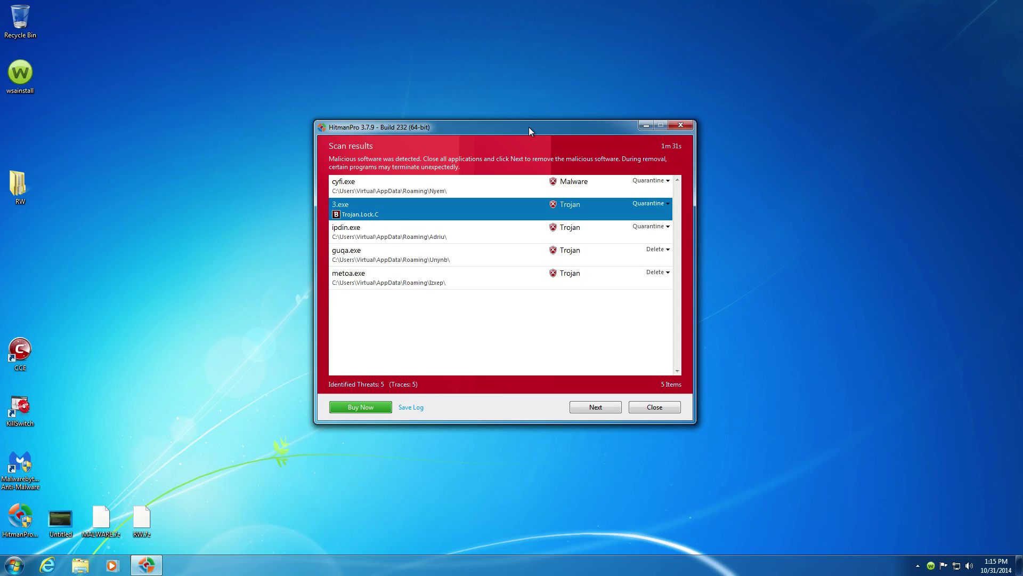
# - Open Internet Explorer and examine the processes running for all users in Windows Task Manager
pyautogui.click(53, 563)
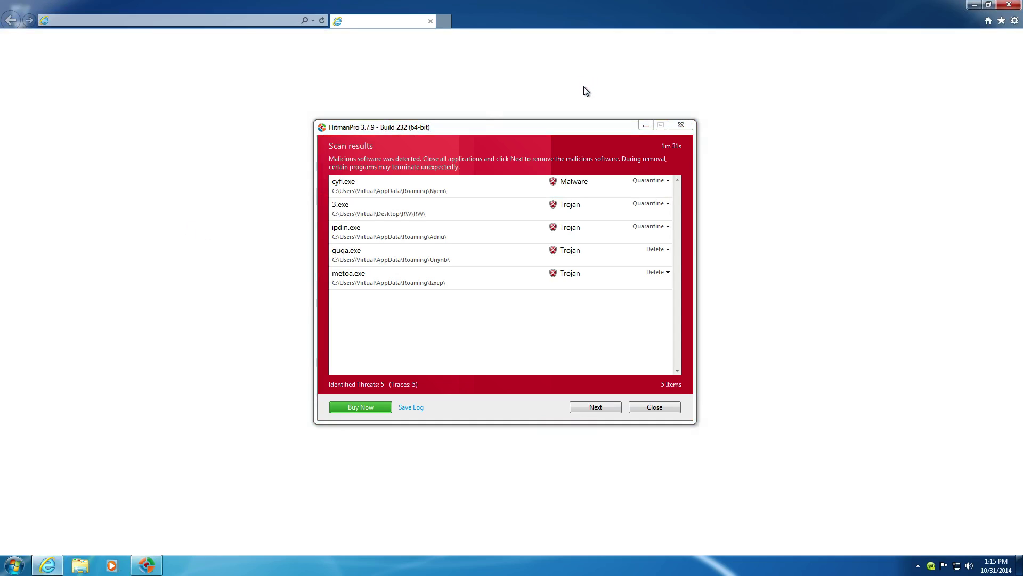
pyautogui.rightClick(498, 566)
pyautogui.click(512, 537)
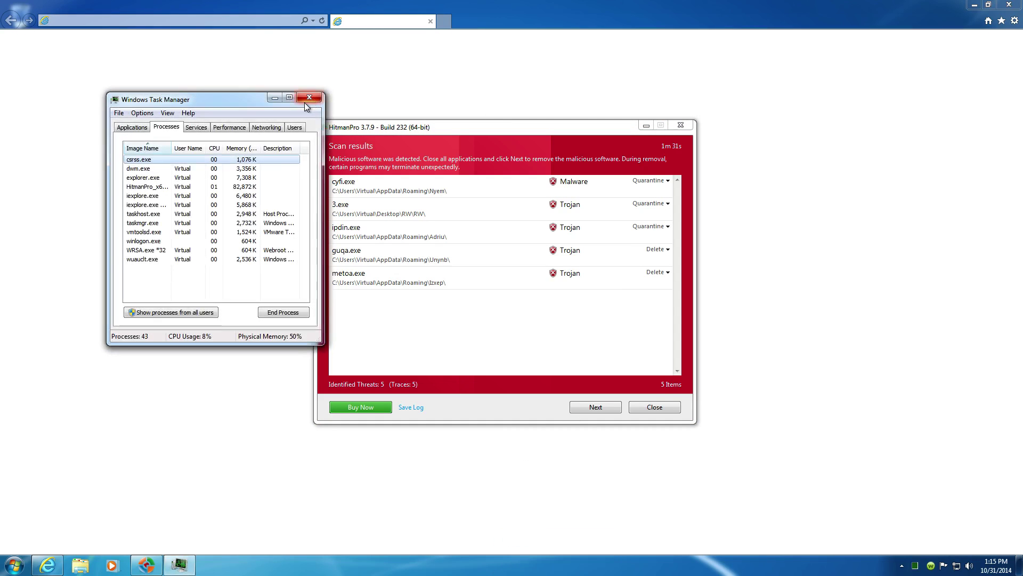
pyautogui.click(186, 312)
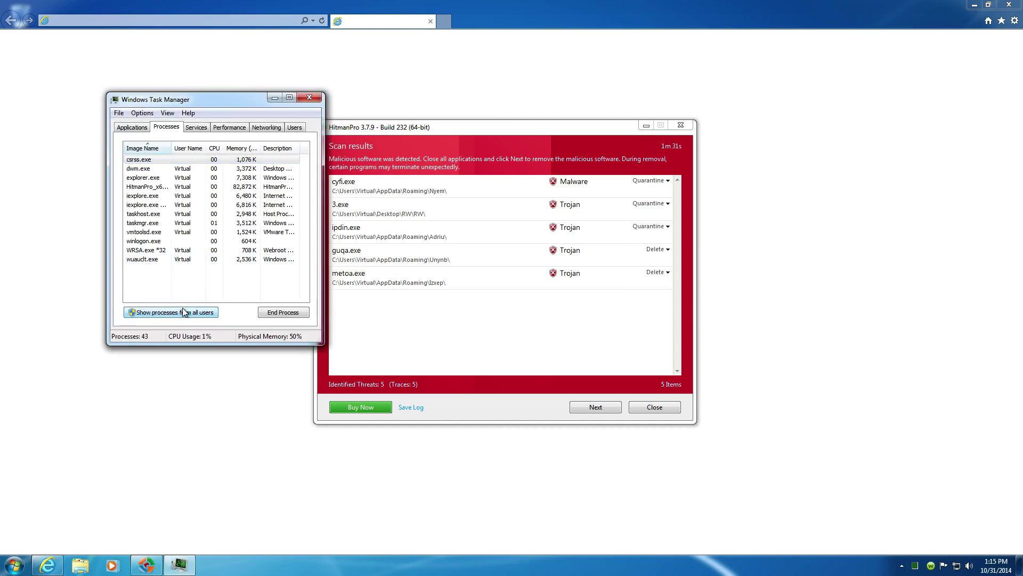
pyautogui.scroll(-10, 297, 203)
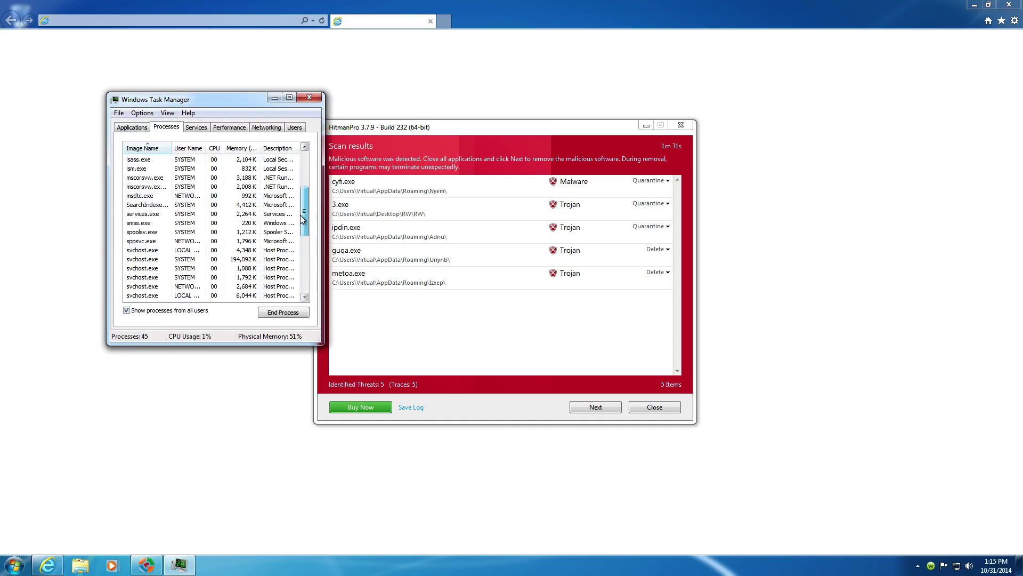
# - Close Task Manager, HitmanPro without removing the detected files, and Internet Explorer
pyautogui.click(311, 97)
pyautogui.click(681, 125)
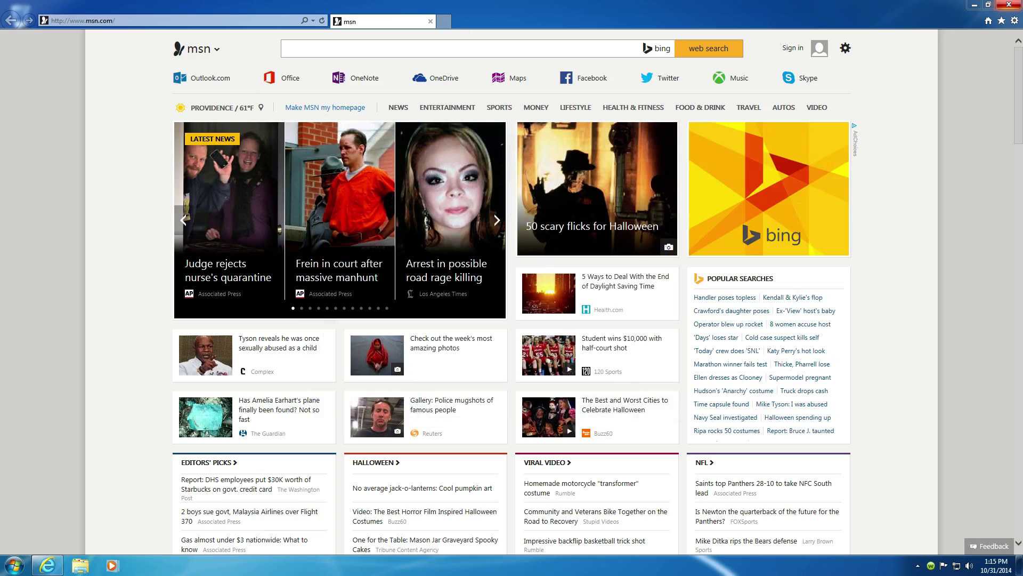
pyautogui.click(1009, 5)
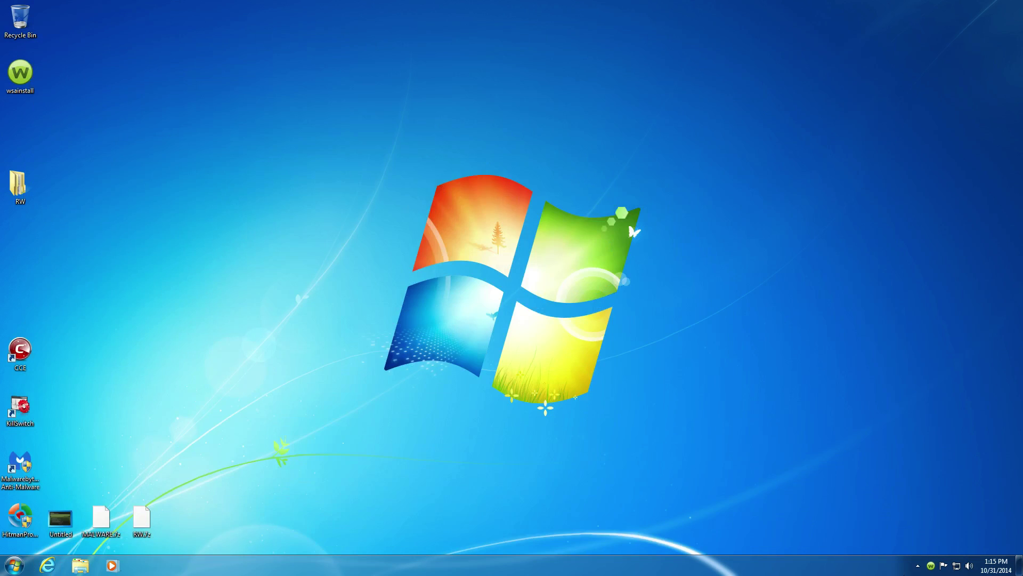
# - Open Webroot SecureAnywhere and look through the antimalware tools, reports and system control pages of its utilities
pyautogui.doubleClick(931, 565)
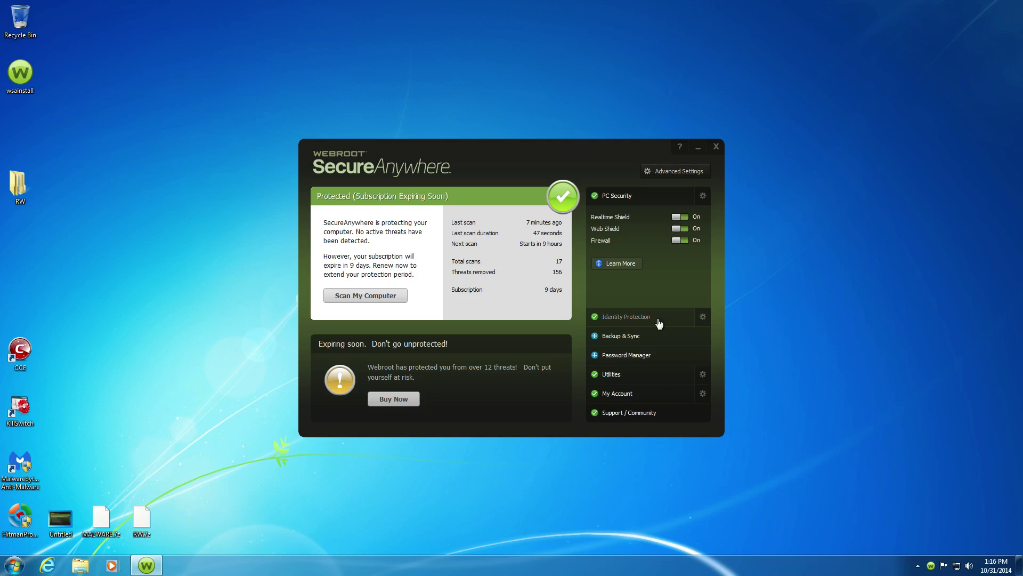
pyautogui.click(659, 376)
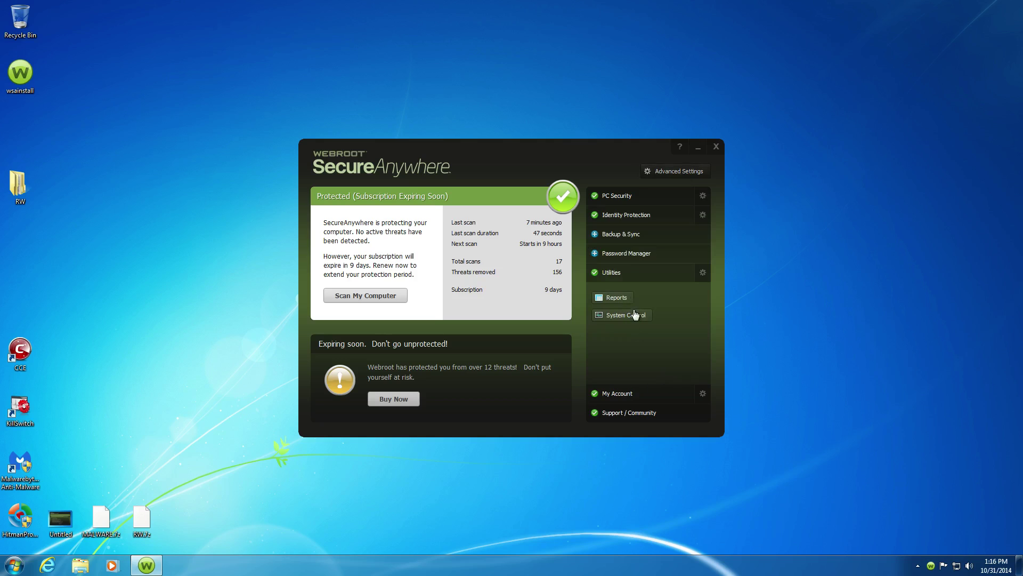
pyautogui.click(703, 271)
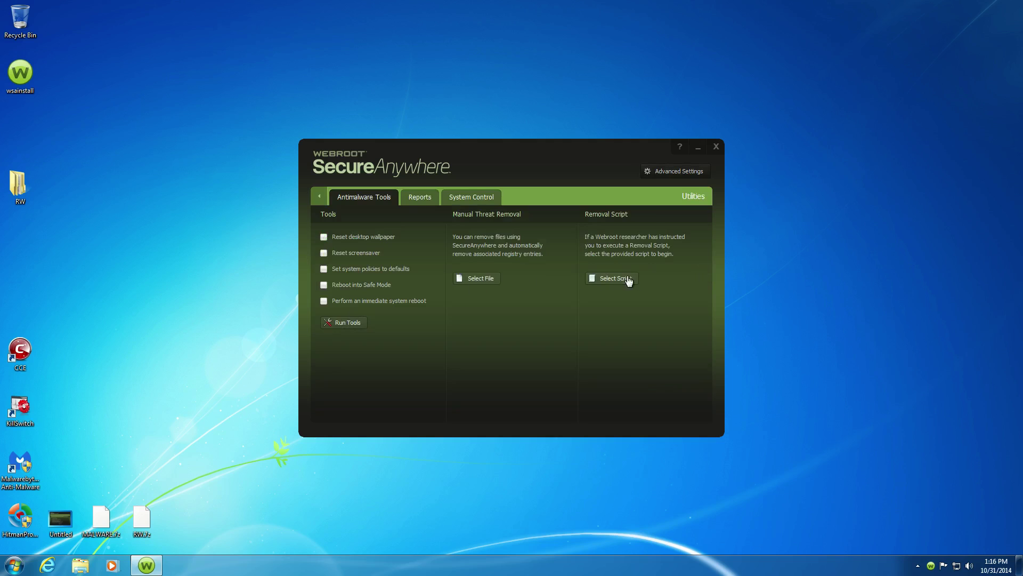
pyautogui.click(420, 197)
pyautogui.click(471, 198)
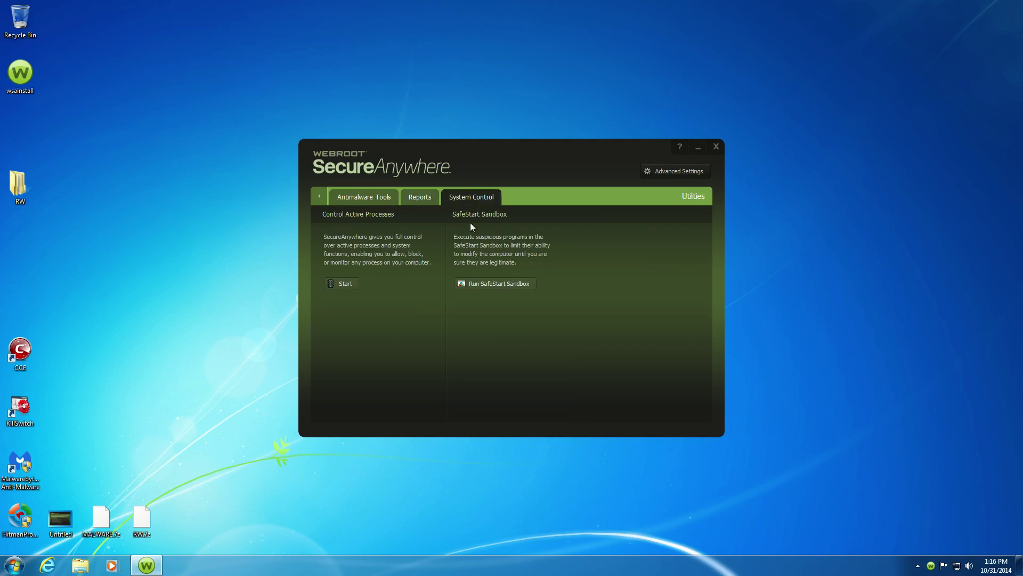
# - Review Webroot's list of active processes and their allow, monitor or block settings, then close Webroot
pyautogui.click(346, 284)
pyautogui.moveTo(689, 242)
pyautogui.mouseDown()
pyautogui.moveTo(686, 320)
pyautogui.moveTo(685, 224)
pyautogui.mouseUp()
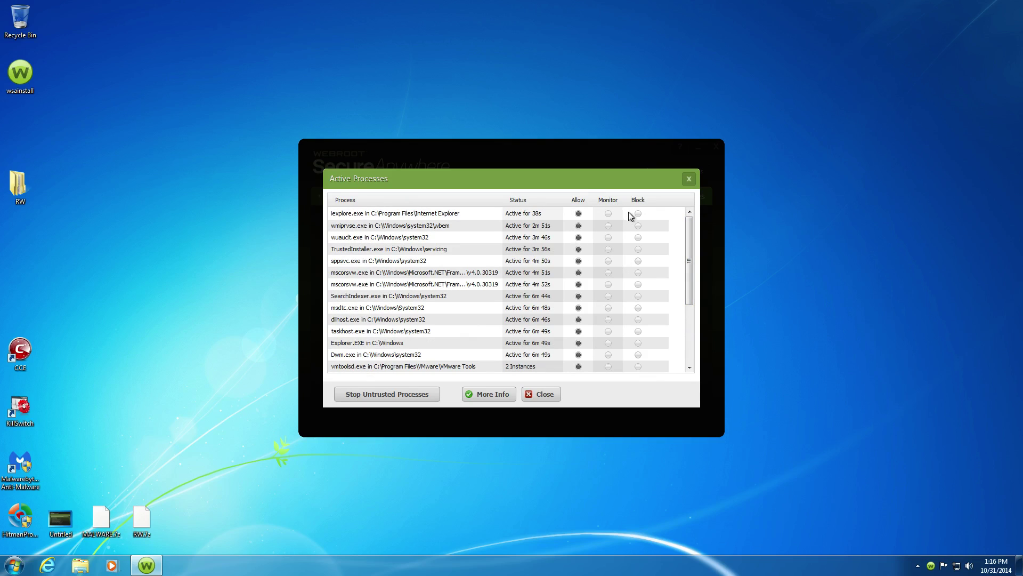
pyautogui.moveTo(687, 241)
pyautogui.mouseDown()
pyautogui.moveTo(675, 358)
pyautogui.moveTo(676, 231)
pyautogui.mouseUp()
pyautogui.click(688, 179)
pyautogui.click(715, 146)
# - Log off from Windows and log back on to the same user account
pyautogui.click(15, 564)
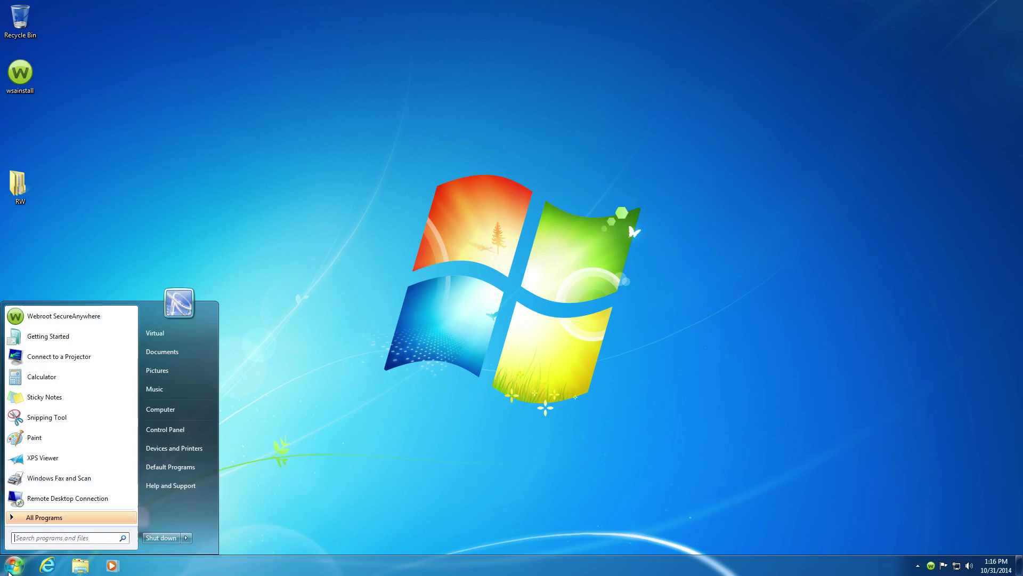
pyautogui.moveTo(187, 538)
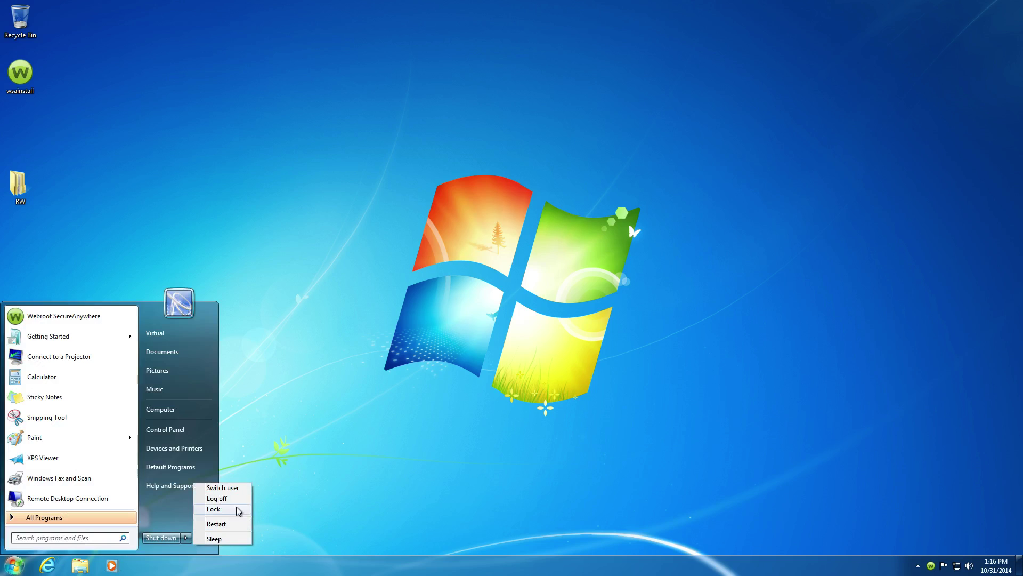
pyautogui.click(219, 498)
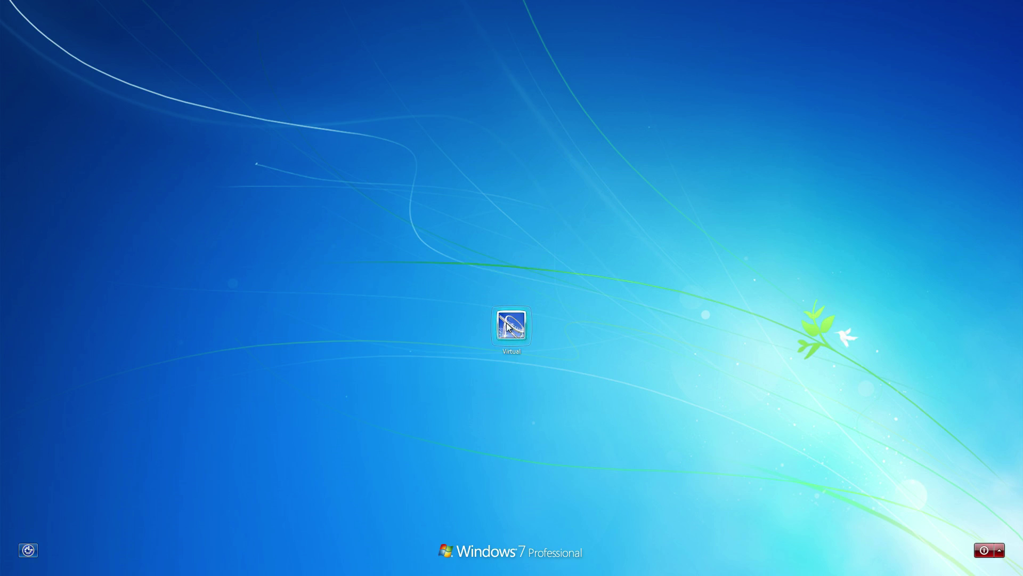
pyautogui.click(509, 326)
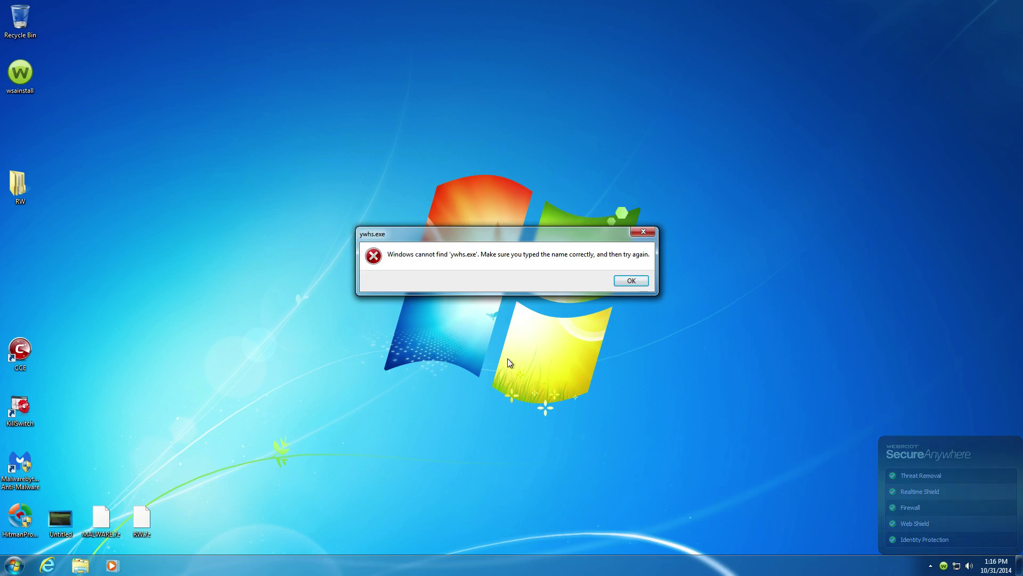
pyautogui.moveTo(315, 193); pyautogui.dragTo(719, 330)
pyautogui.moveTo(303, 202); pyautogui.dragTo(326, 206)
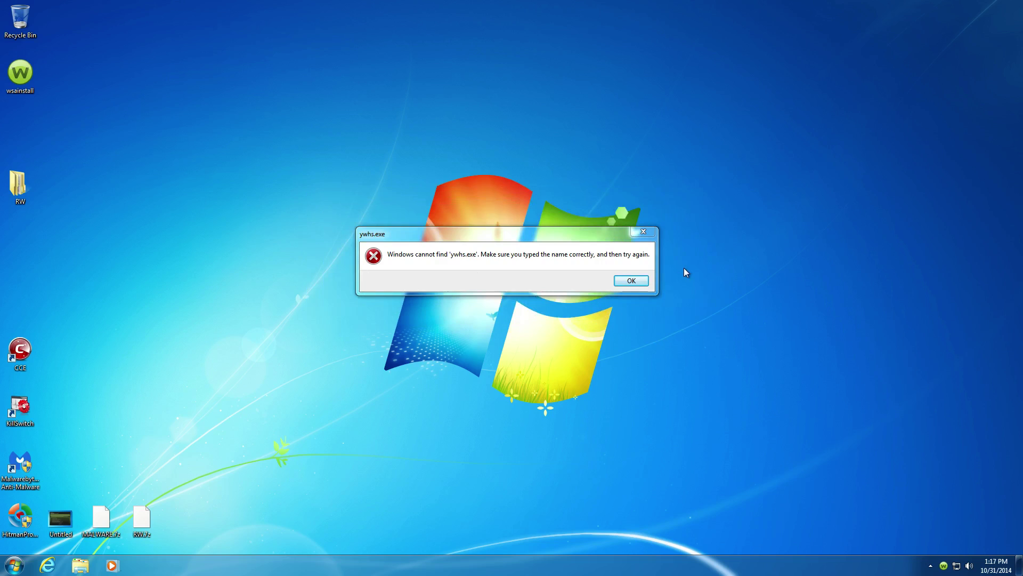
pyautogui.moveTo(694, 187); pyautogui.dragTo(313, 339)
pyautogui.click(519, 233)
pyautogui.moveTo(708, 216); pyautogui.dragTo(320, 327)
pyautogui.moveTo(316, 207); pyautogui.dragTo(717, 331)
# - Dismiss the ywhs.exe error dialog on the desktop
pyautogui.click(629, 280)
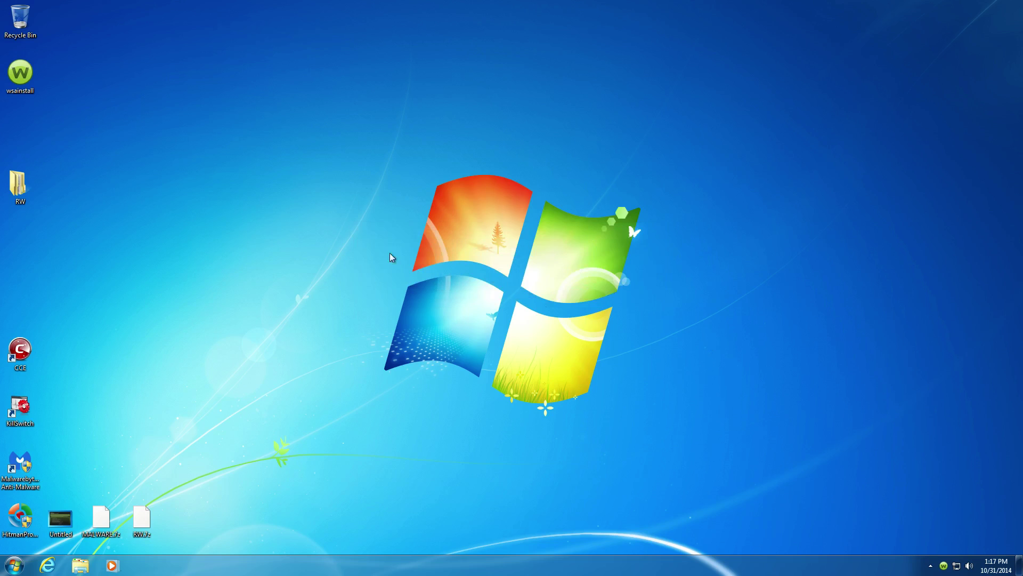
pyautogui.moveTo(309, 123); pyautogui.dragTo(310, 149)
pyautogui.moveTo(712, 236); pyautogui.dragTo(333, 297)
pyautogui.moveTo(341, 127); pyautogui.dragTo(696, 453)
pyautogui.moveTo(709, 186); pyautogui.dragTo(184, 459)
pyautogui.moveTo(286, 144); pyautogui.dragTo(685, 460)
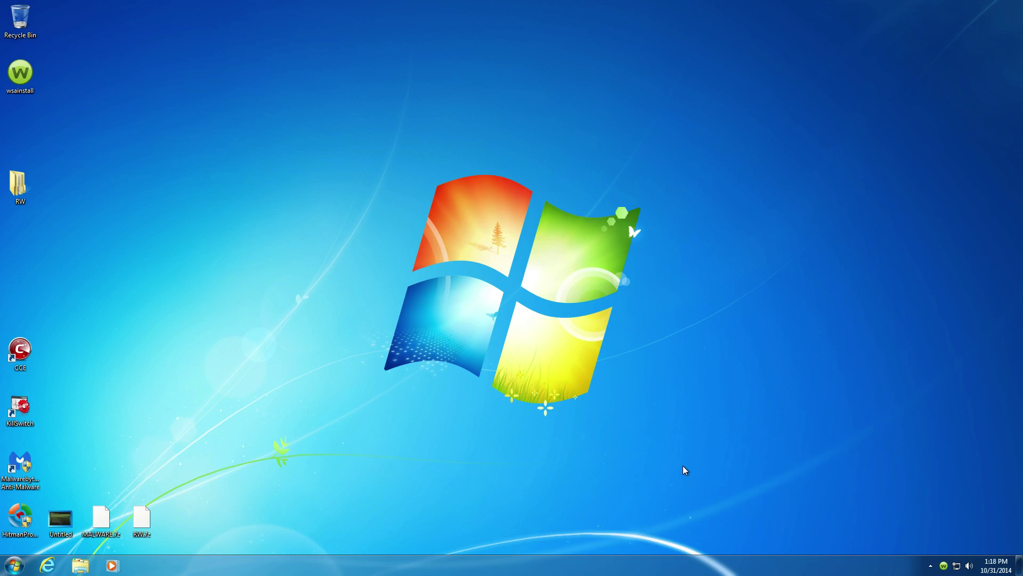